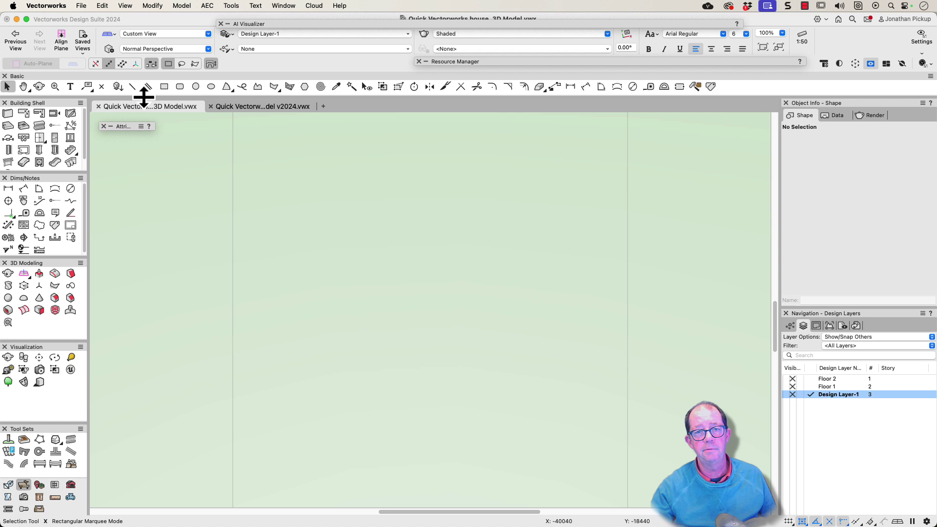
- Draw an 8 m by 15 m rectangle on the ground plane
click(164, 86)
click(341, 352)
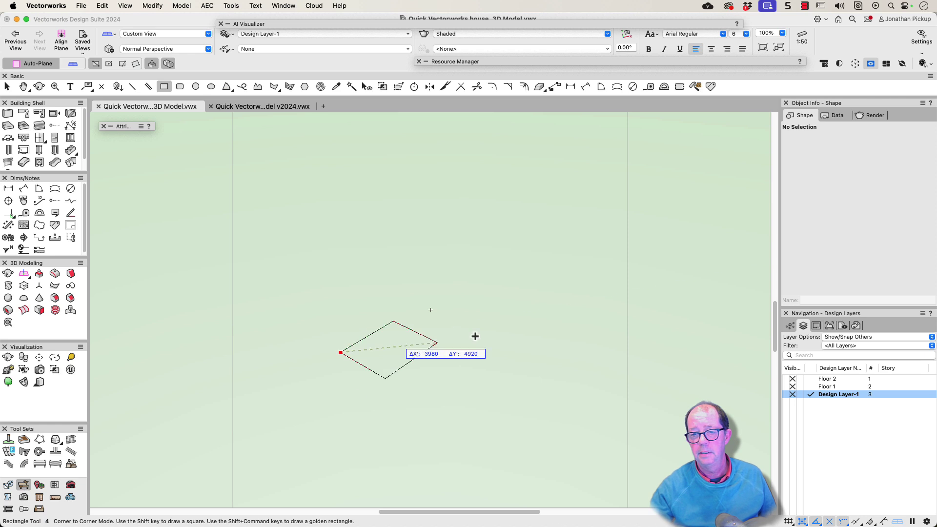
text(8)
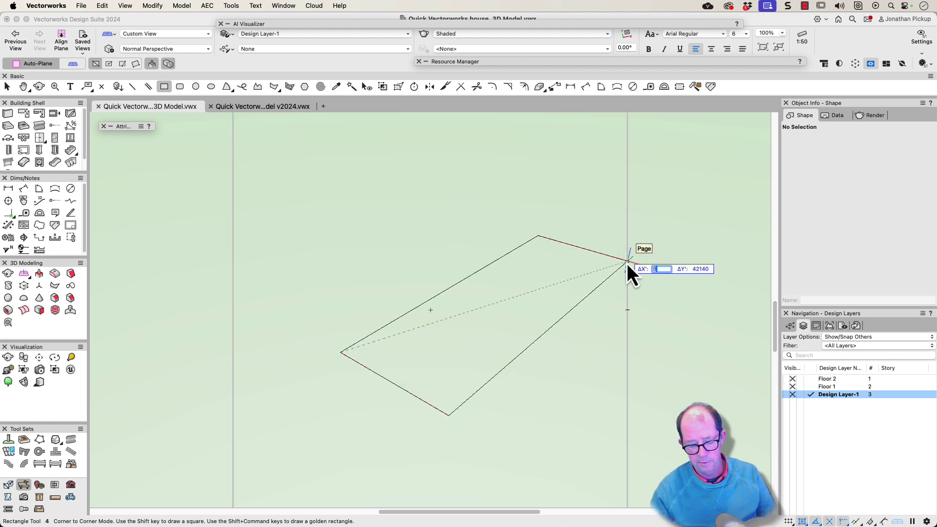
text(m)
key(Tab)
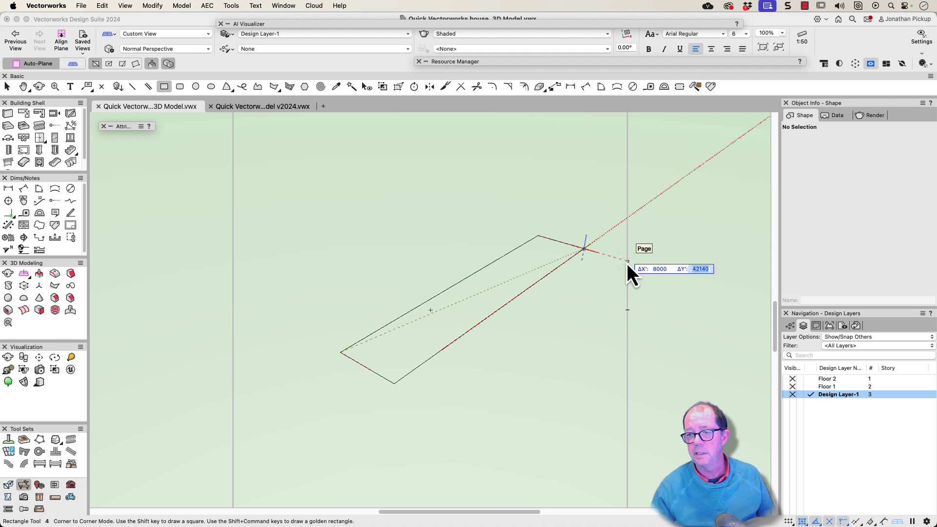
text(15)
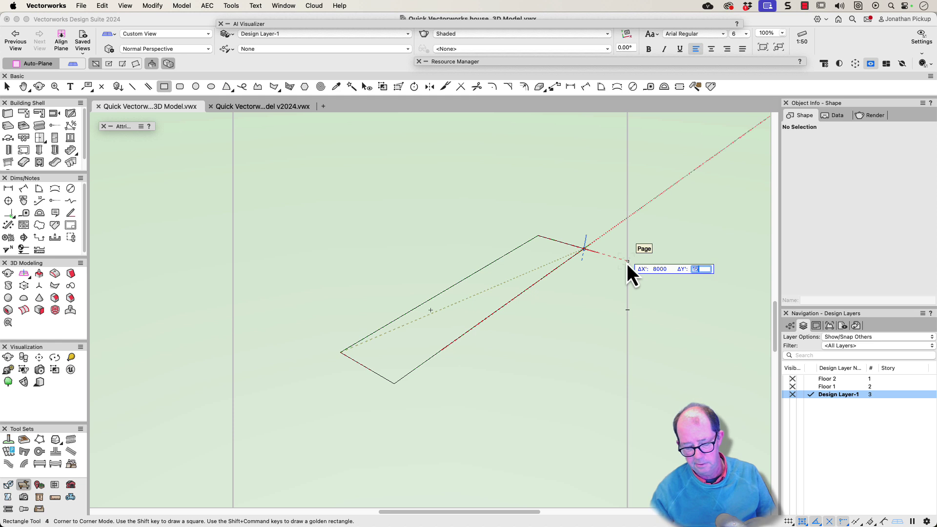
text(m)
key(Tab)
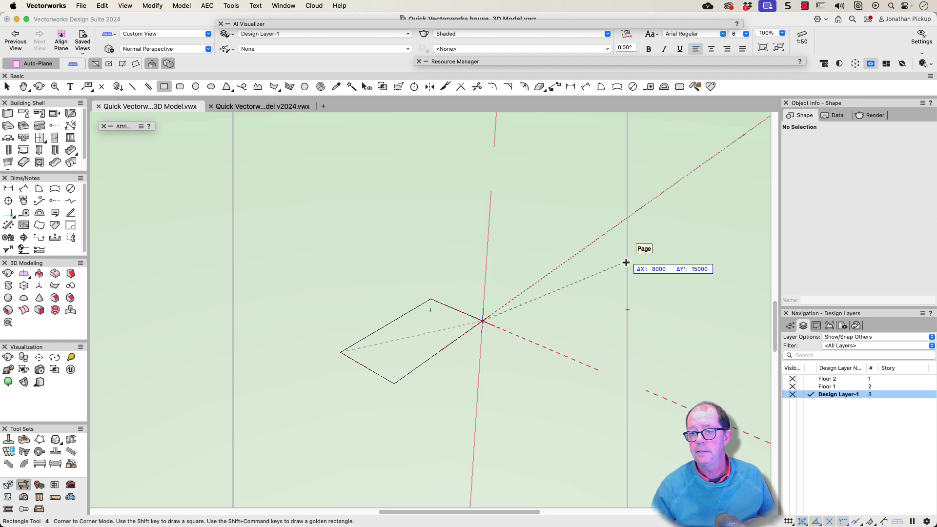
key(Return)
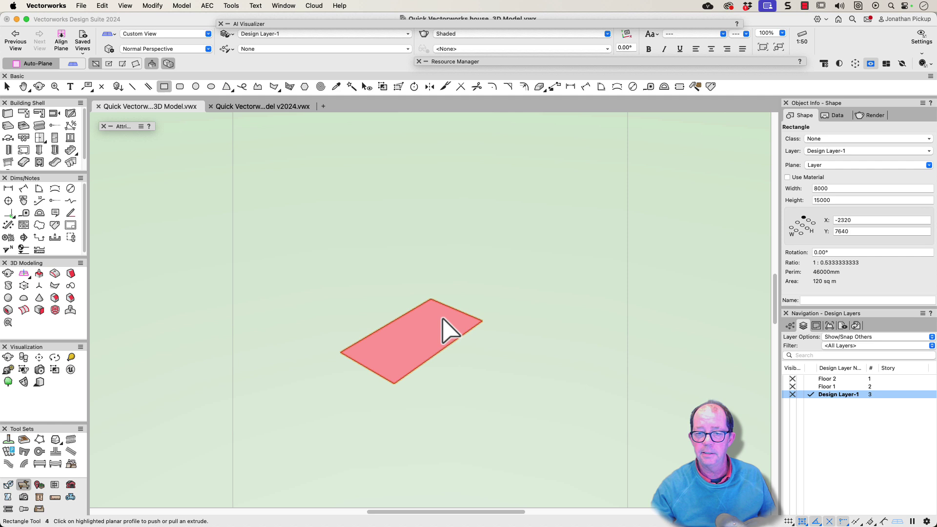
- Push/pull the rectangle up into a box 8309 high
drag(445, 322, 446, 239)
key(Tab)
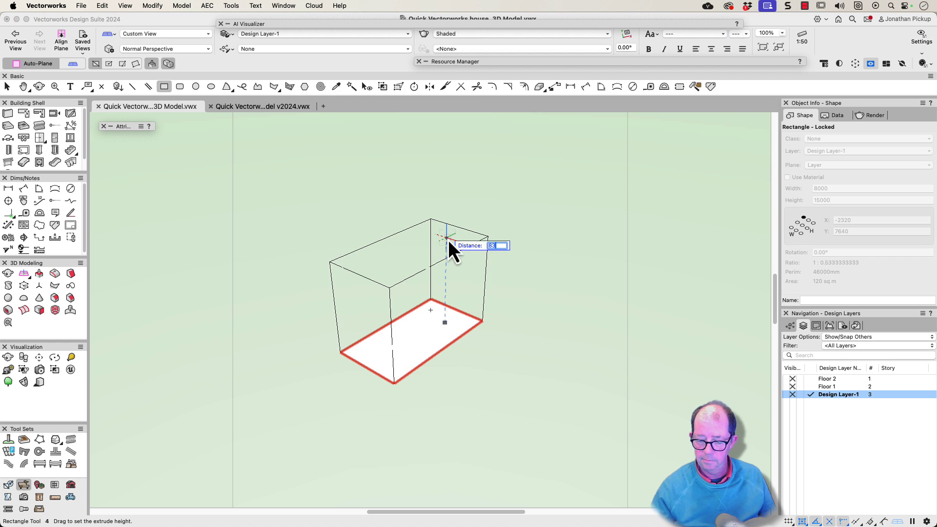
key(Return)
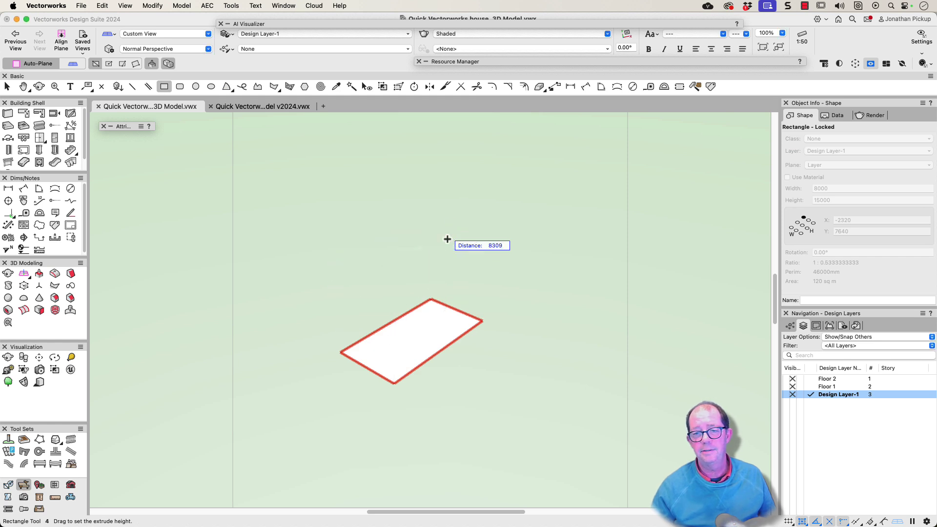
scroll(359, 278, up, 2)
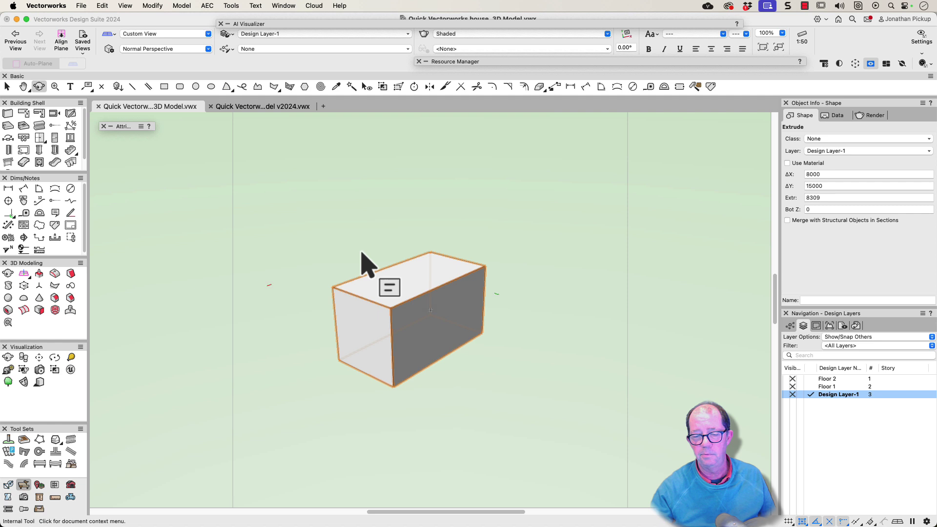
- Cut the first top corner off the box along a 30° line from the top edge midpoint
key(4)
scroll(358, 307, up, 2)
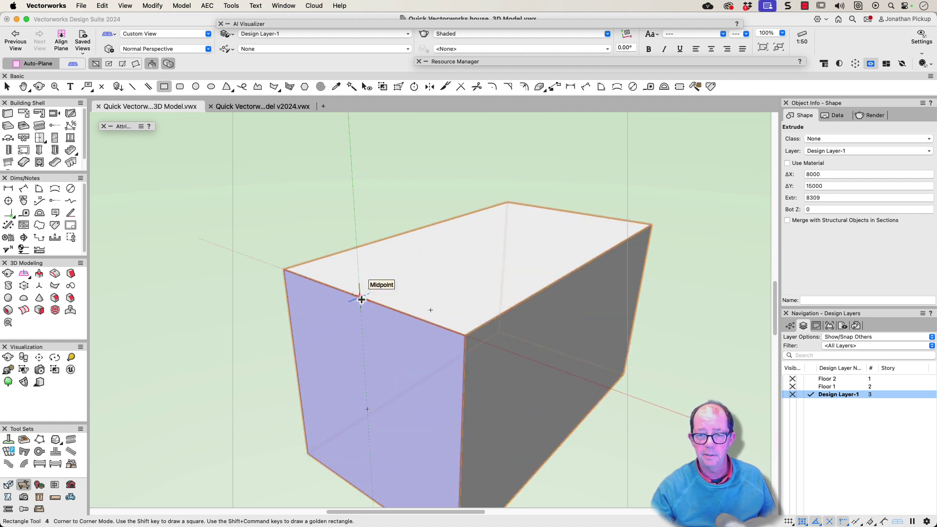
key(Escape)
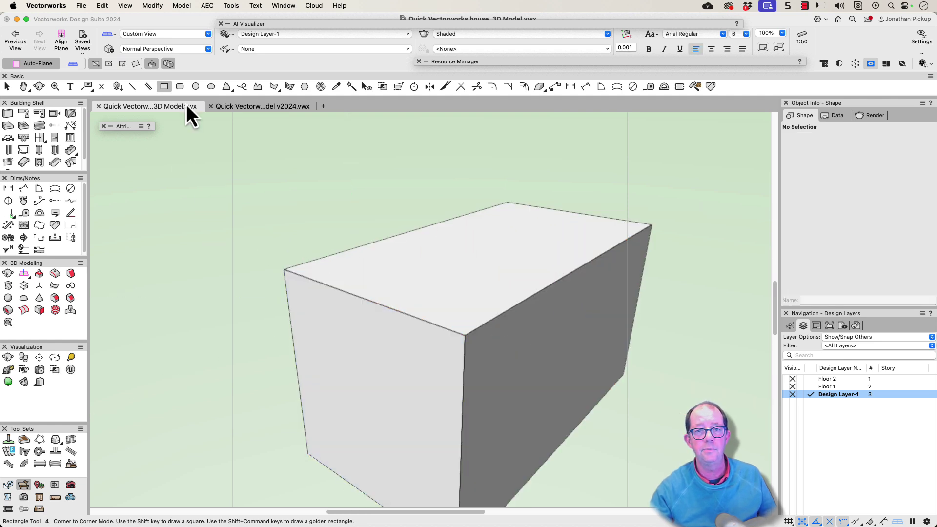
click(130, 89)
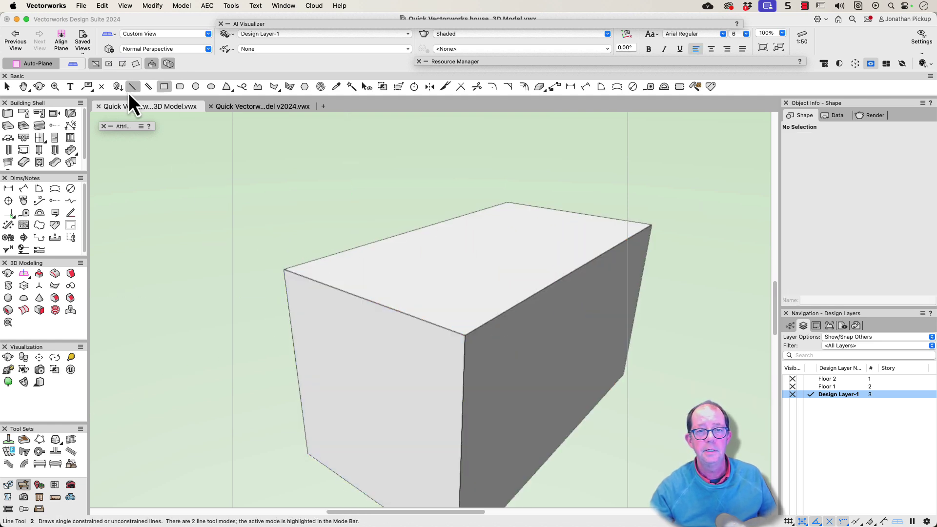
click(360, 298)
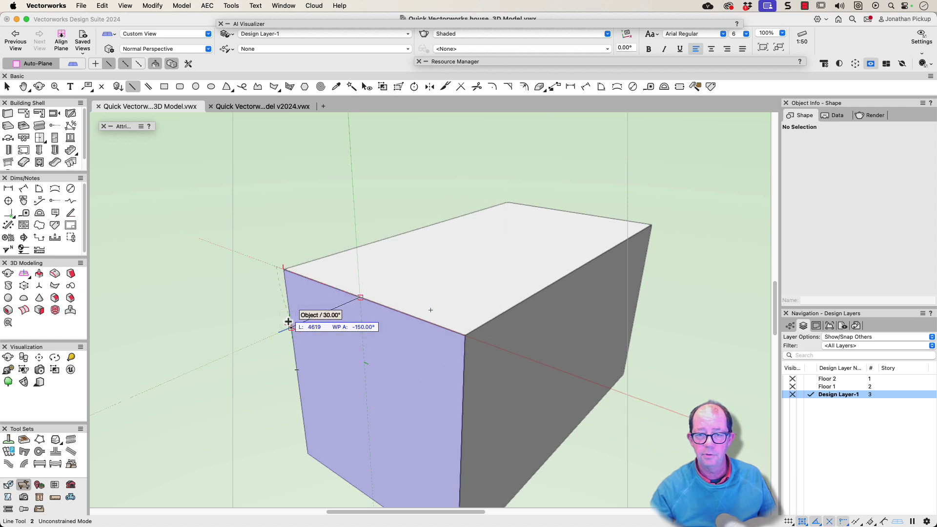
click(291, 325)
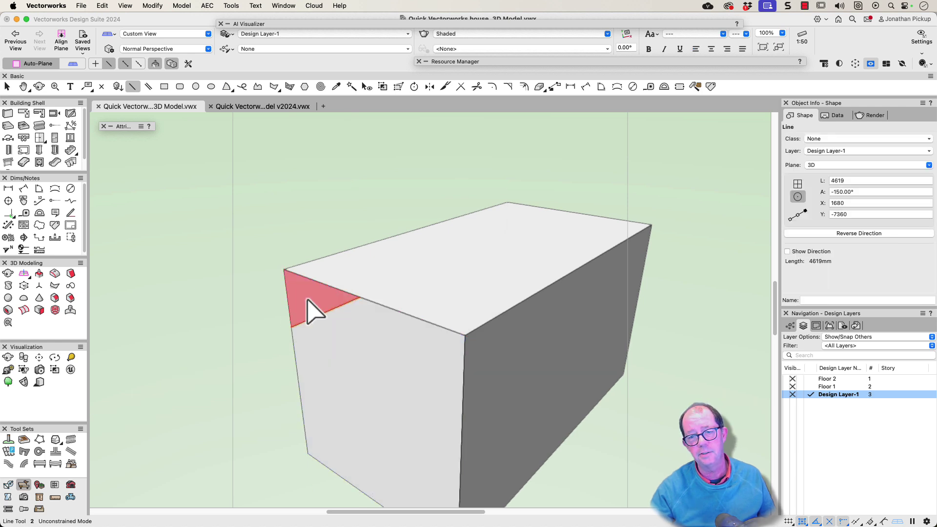
drag(314, 310, 592, 182)
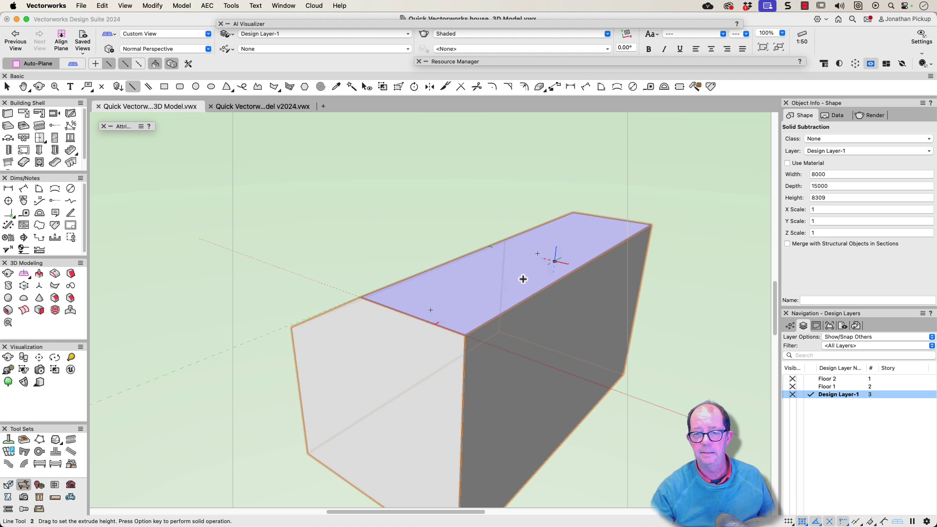
- Cut the opposite top corner off the box the same way, forming the gable
click(360, 297)
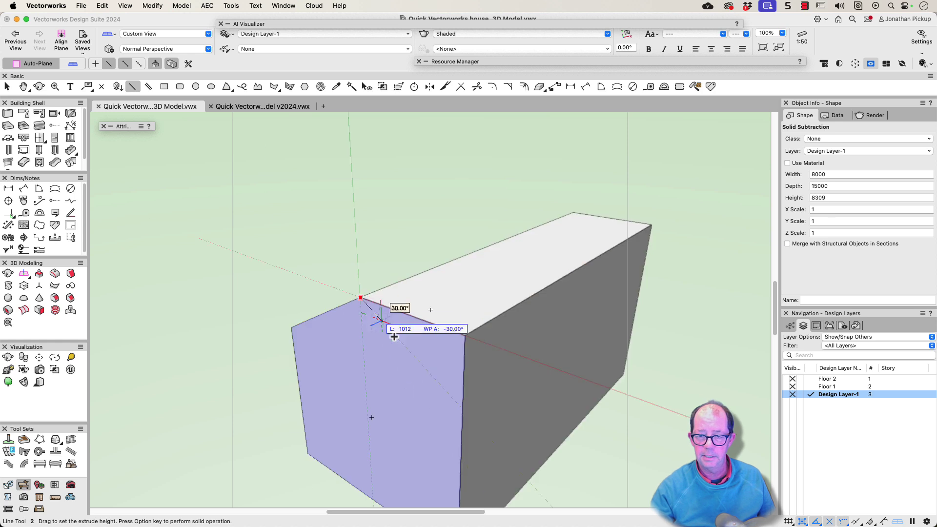
click(464, 410)
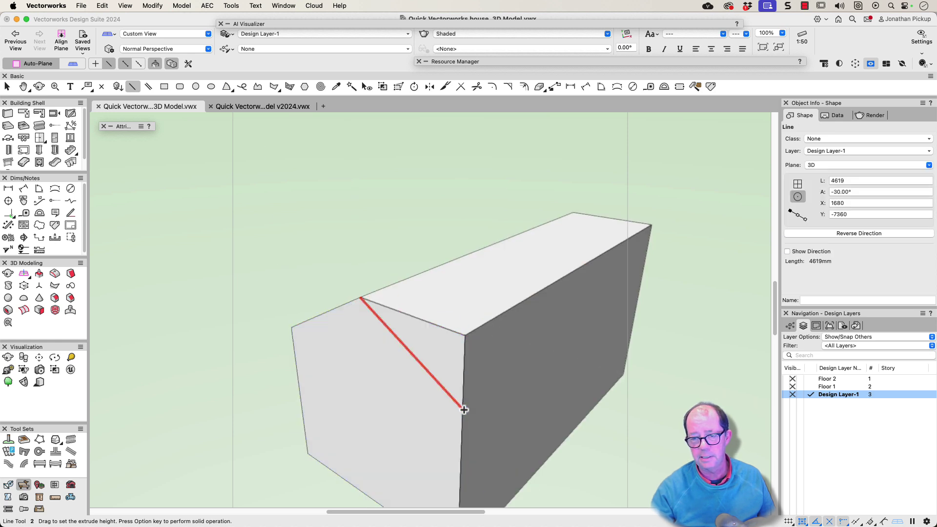
drag(456, 383, 653, 254)
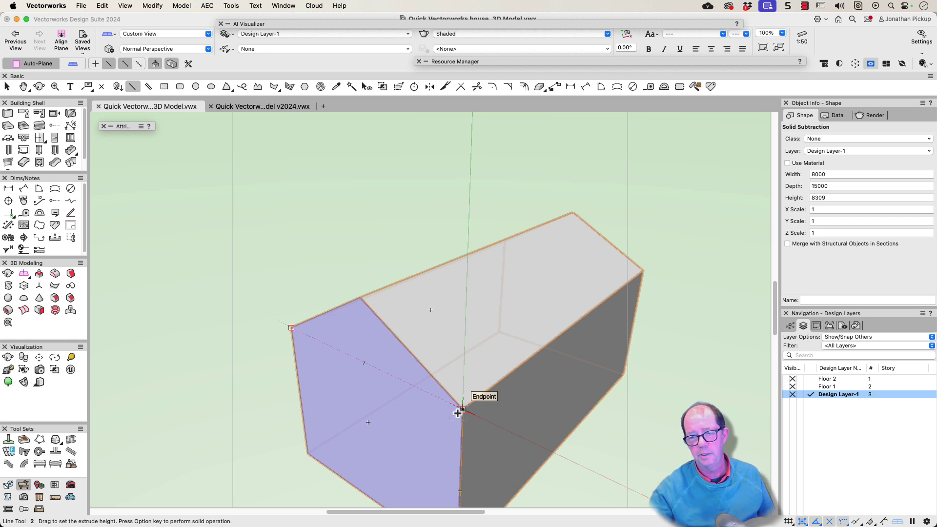
shift+middle_drag(411, 419, 432, 320)
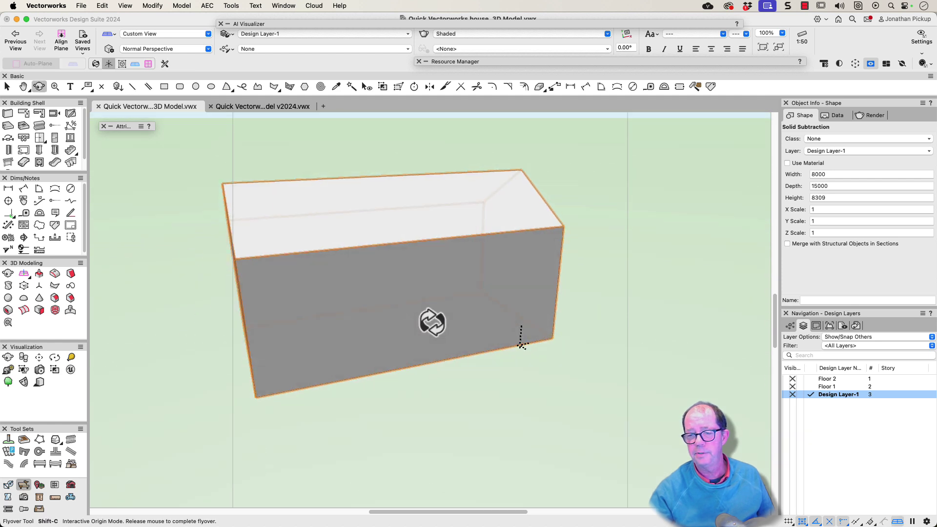
- Outline a gable on the side face: 6000 base, 3000 walls, 30° peak
key(8)
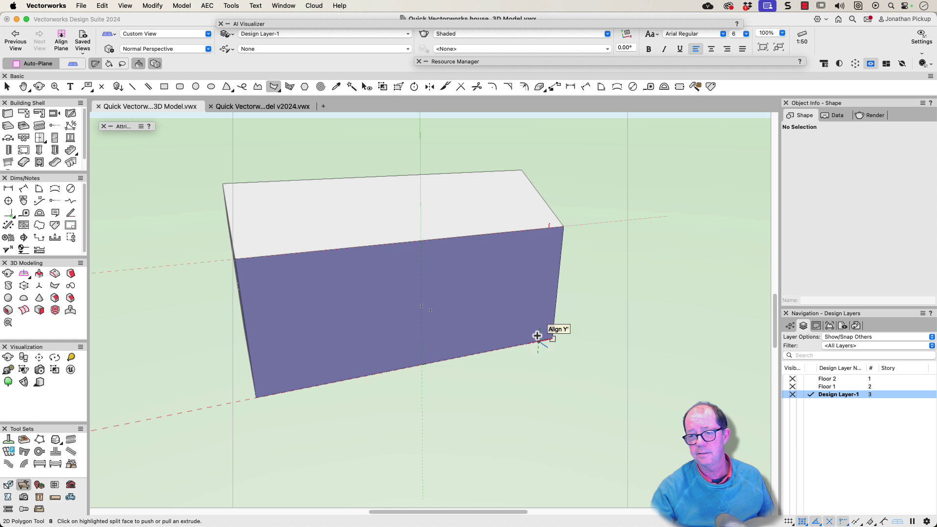
click(547, 338)
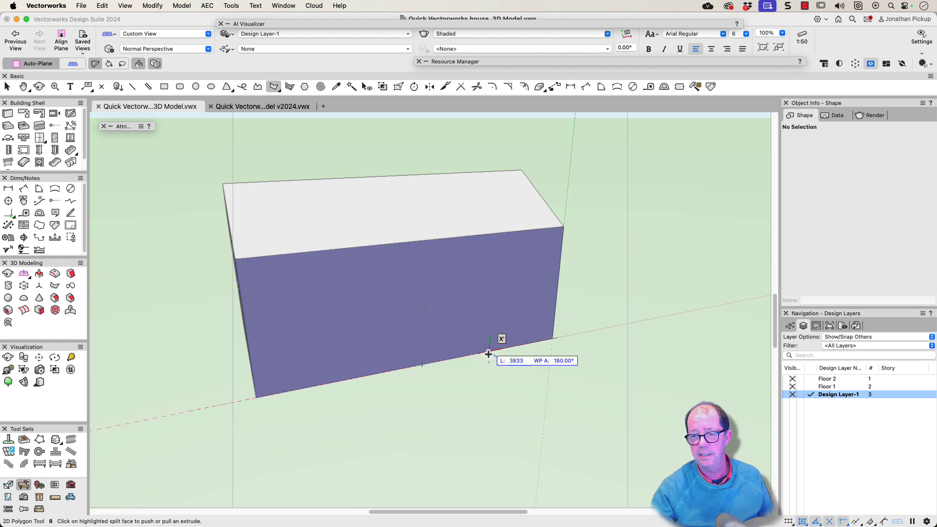
text(60)
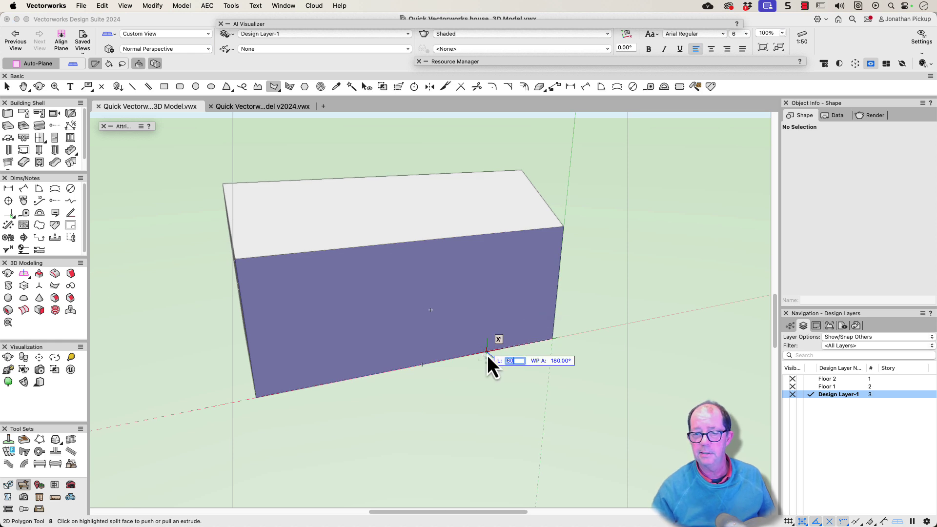
text(00)
key(Tab)
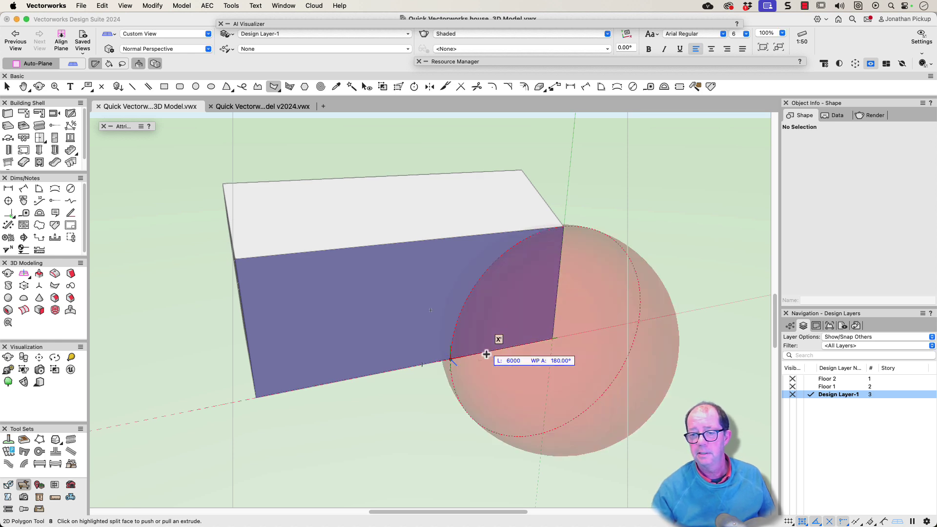
click(455, 355)
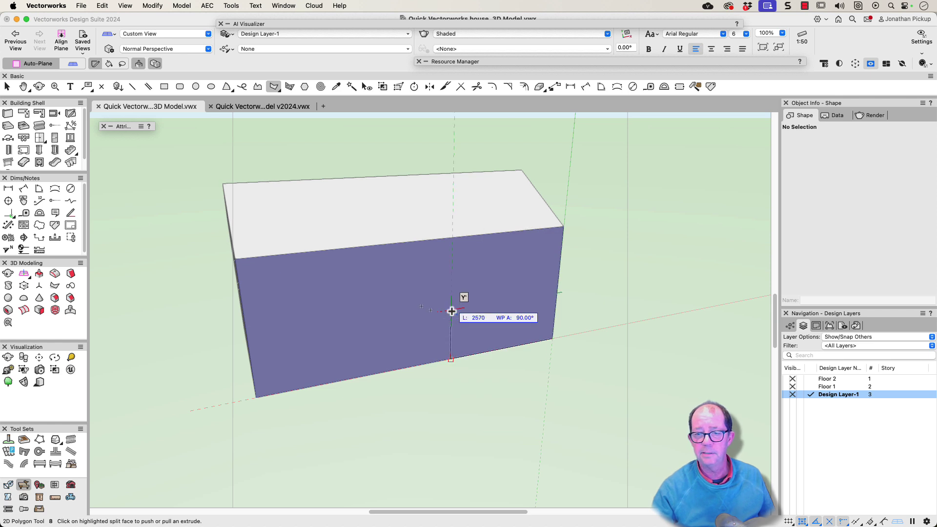
text(3)
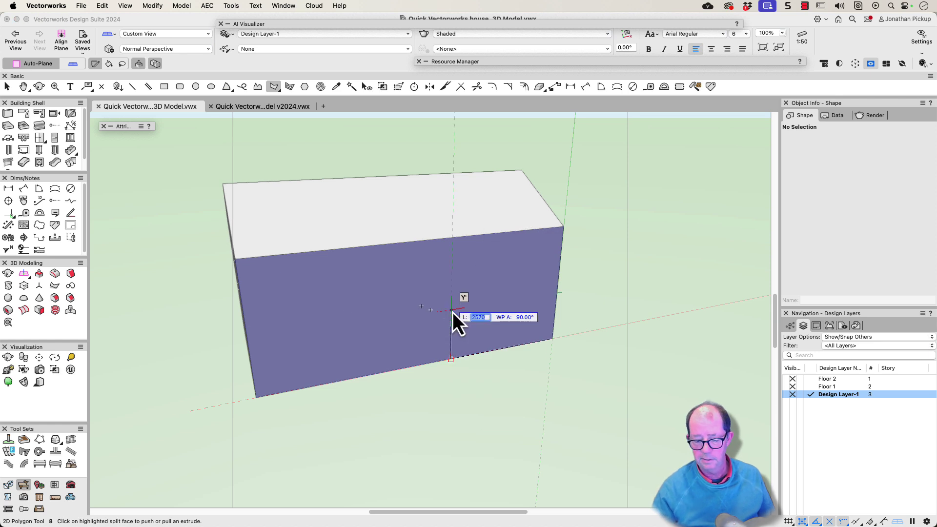
text(000)
key(Tab)
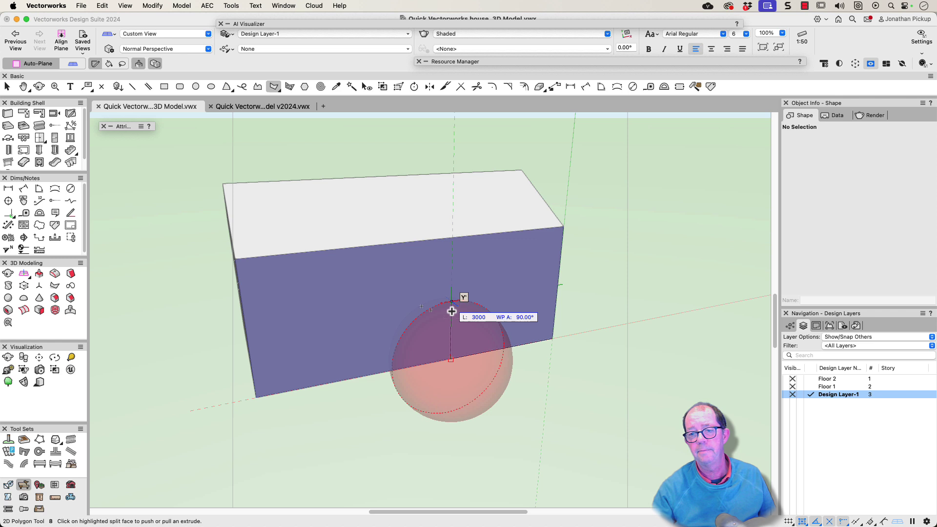
click(451, 312)
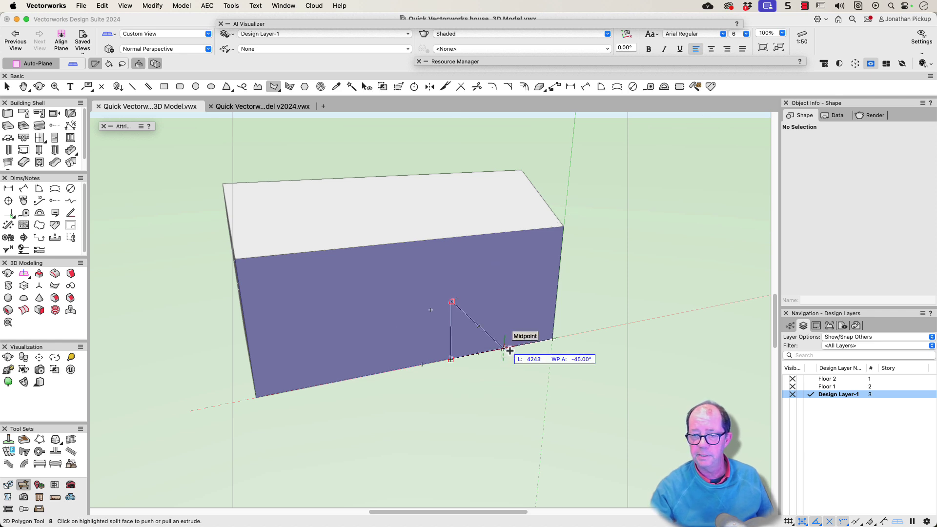
click(508, 262)
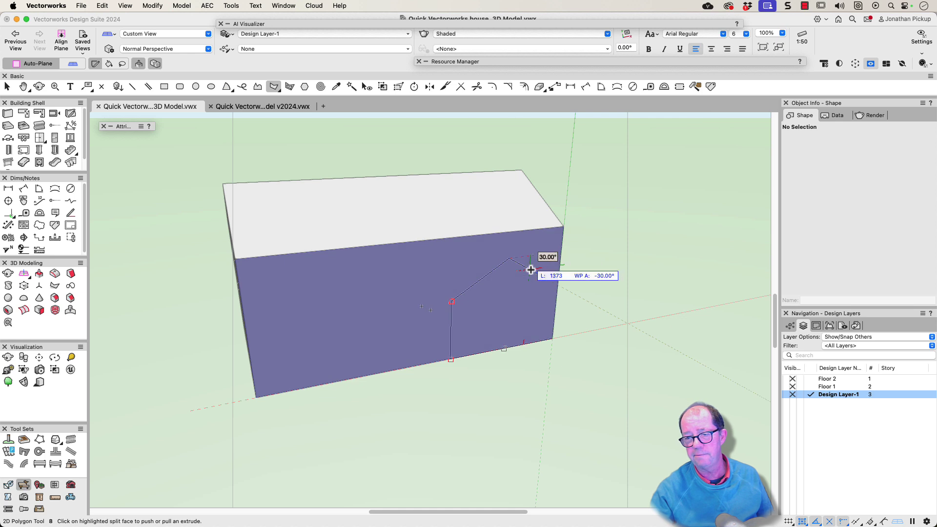
click(556, 290)
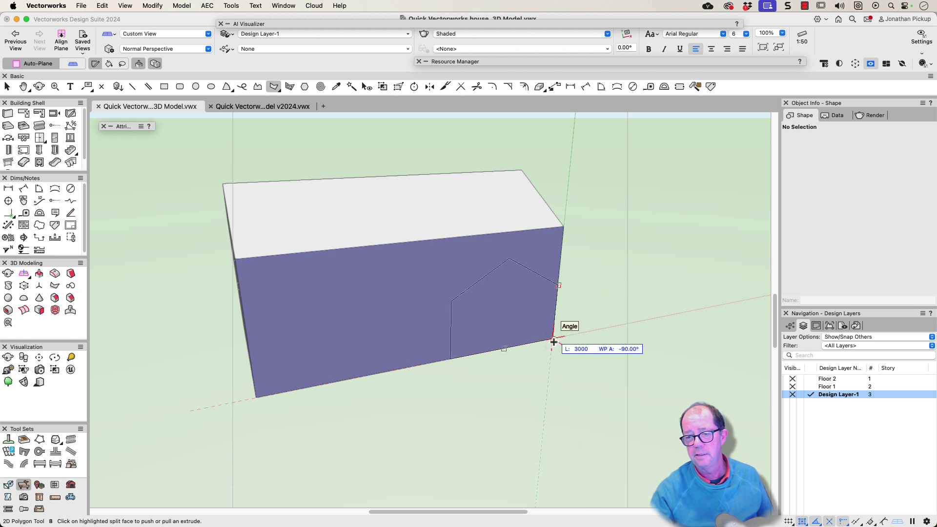
click(553, 339)
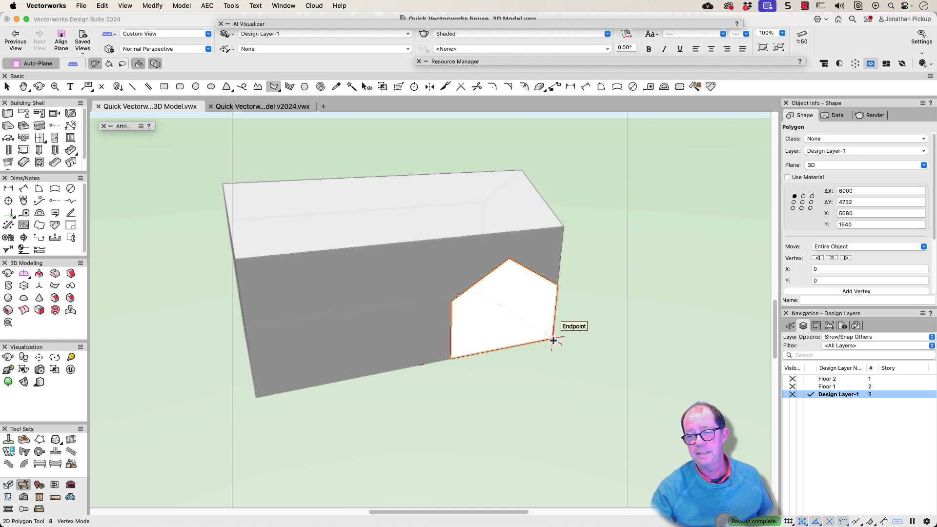
- Extrude the gable outline 6000 outward into a wing joined to the house
drag(531, 336, 589, 420)
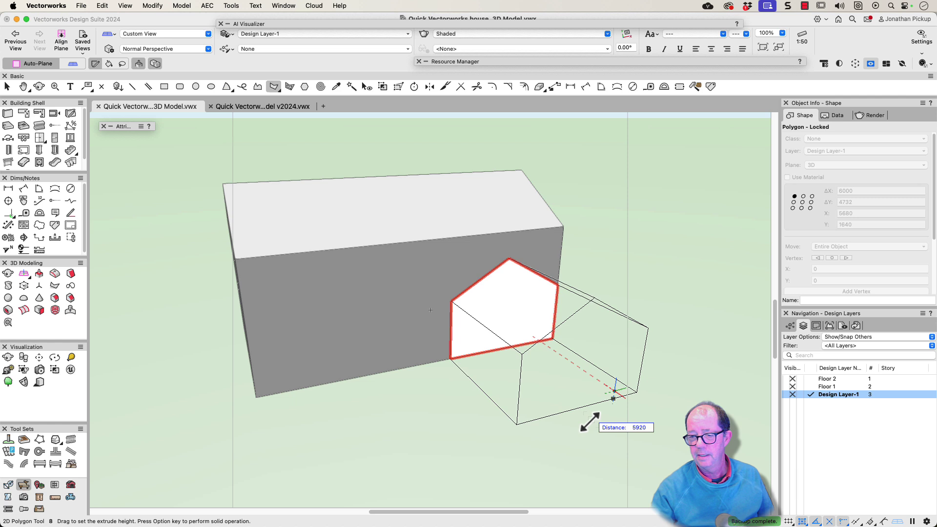
text(6)
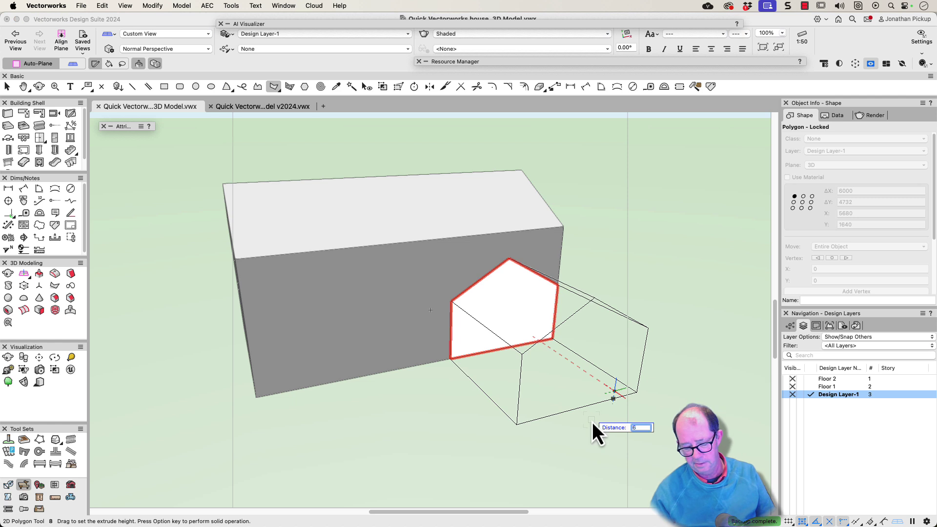
text(000)
key(Return)
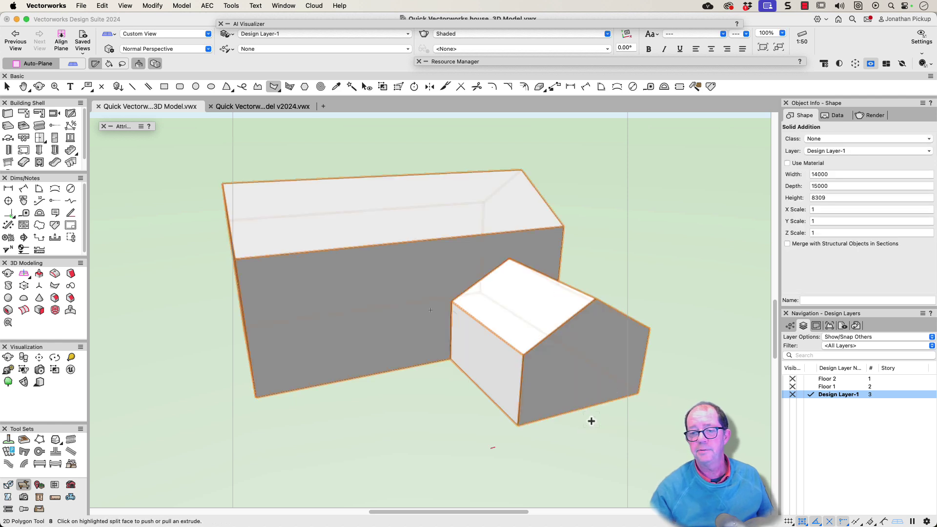
shift+middle_drag(418, 445, 421, 404)
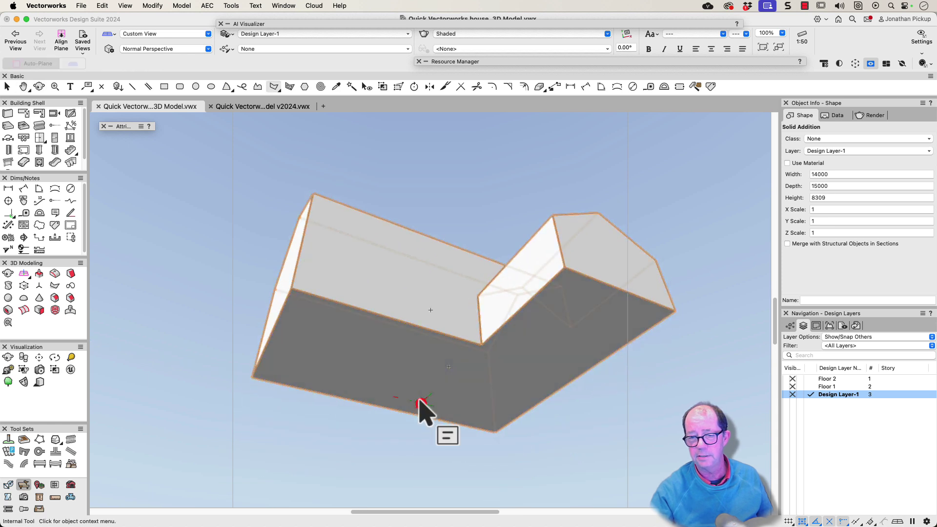
key(super+bracketleft)
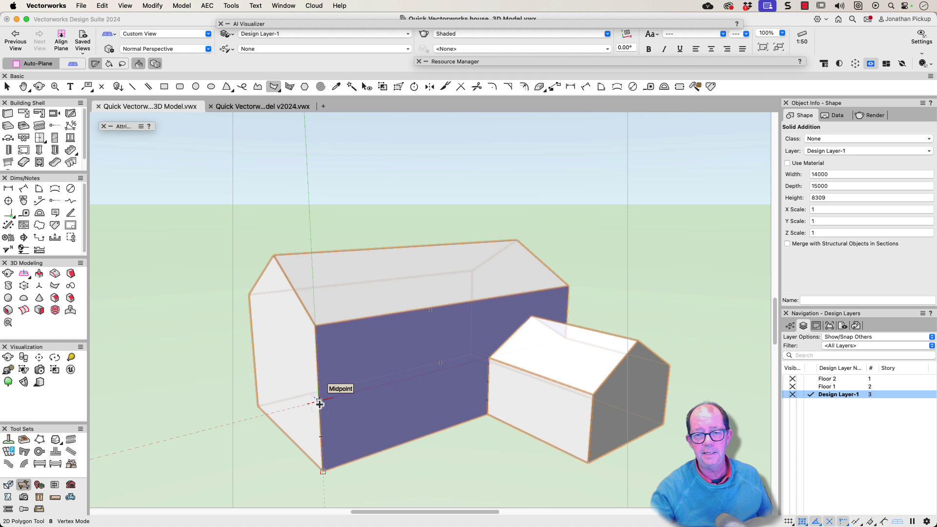
- Open the design layer Organization settings from the Floor 1 layer in the Navigation palette
click(325, 399)
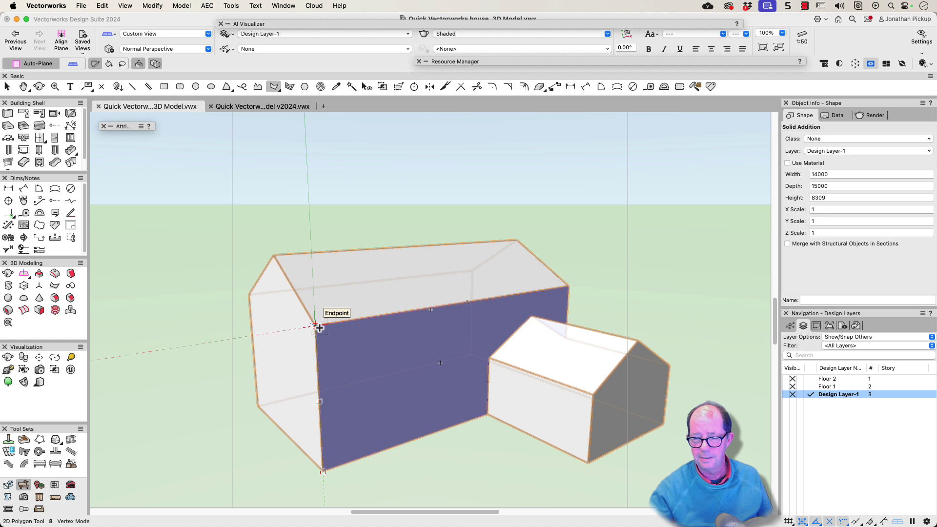
click(827, 388)
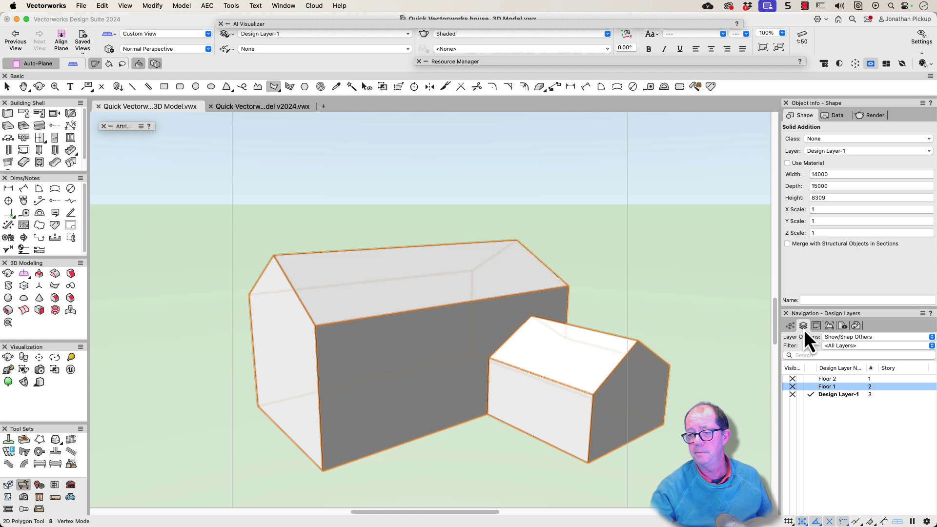
click(804, 327)
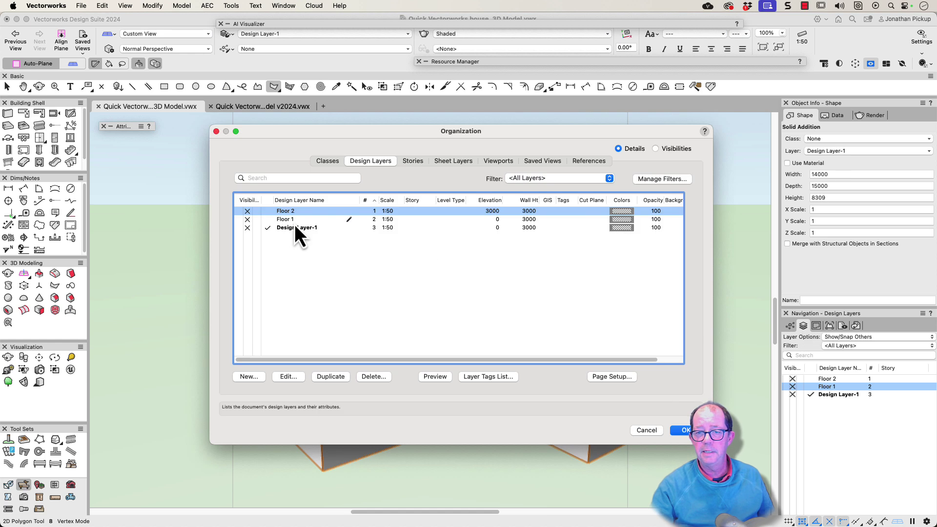
- Check Floor 1 at elevation 0 and Floor 2 at 3000, then close Organization
click(297, 221)
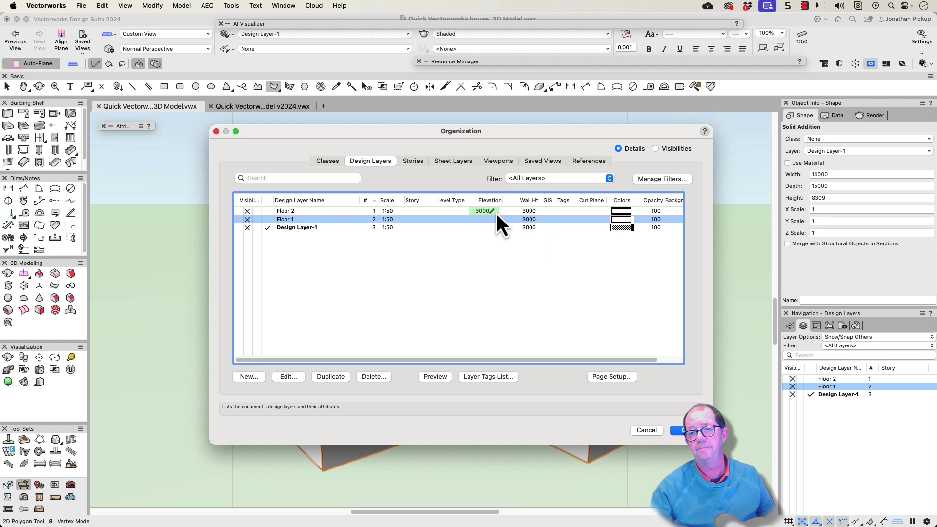
key(Return)
key(x)
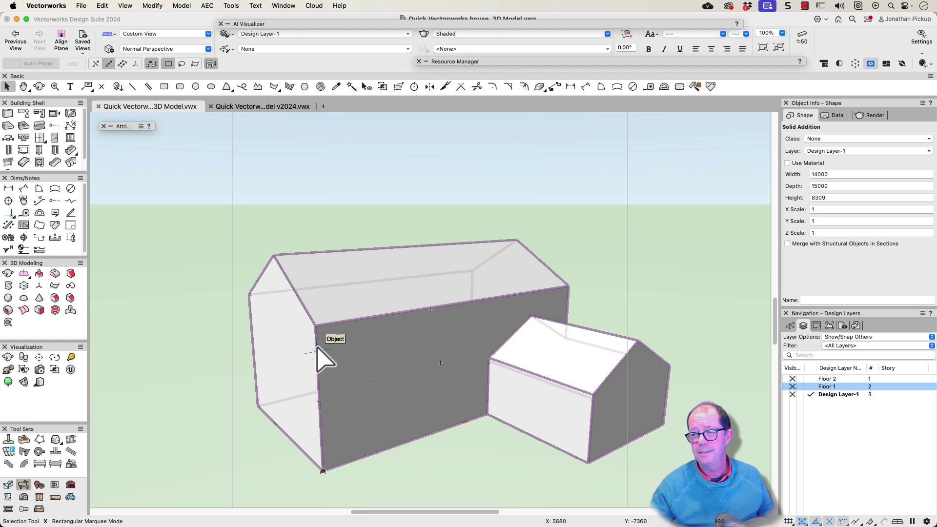
- Select the gabled house solid and activate the Wall tool with the 250 wall style
click(810, 394)
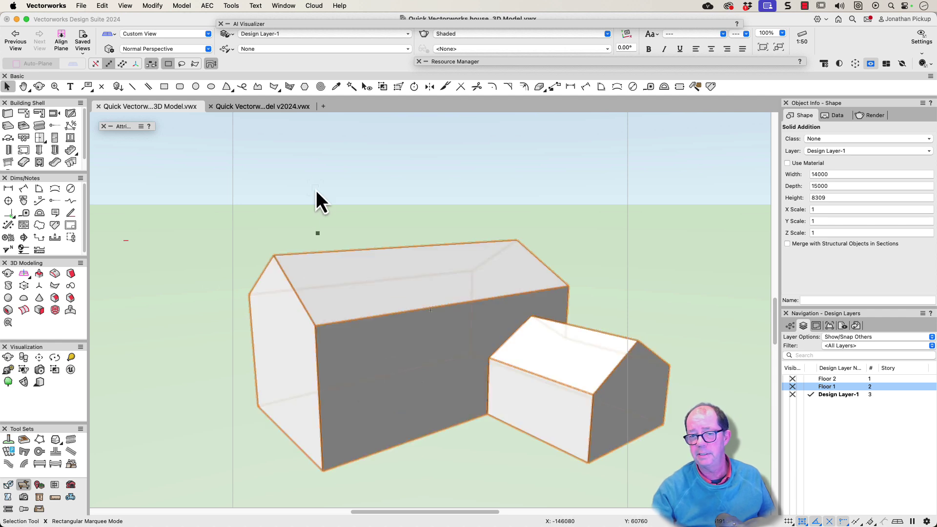
key(9)
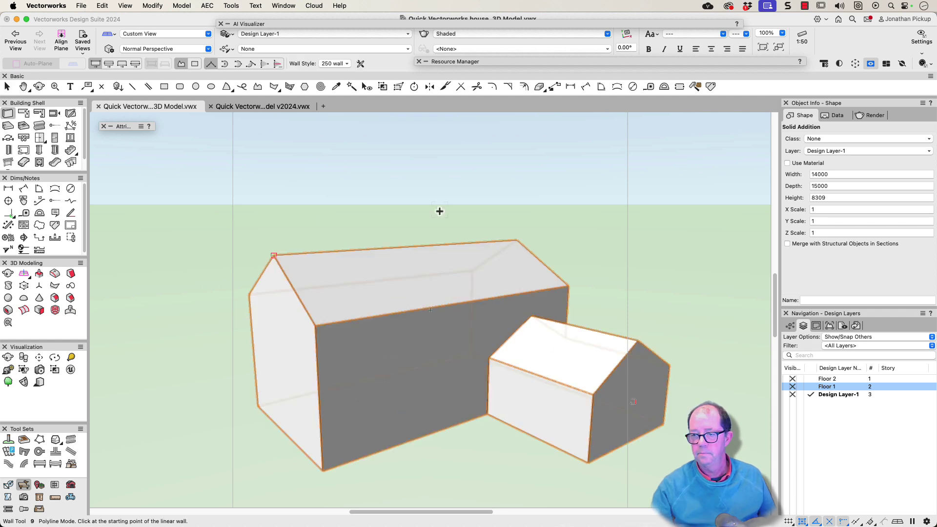
- Run Model to Floorplan for Floor 1 and Floor 2 with inside 250 walls, no gross area polylines
click(206, 10)
mouse_move(222, 123)
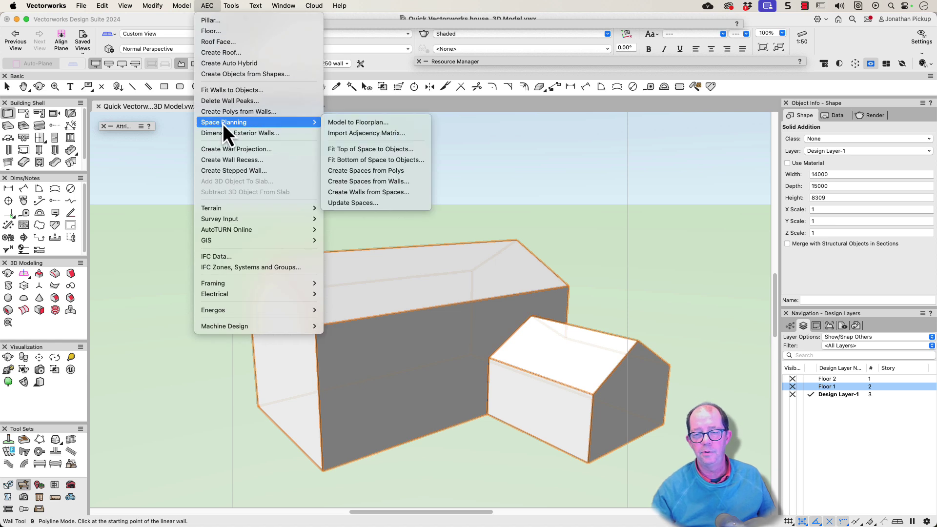
click(342, 123)
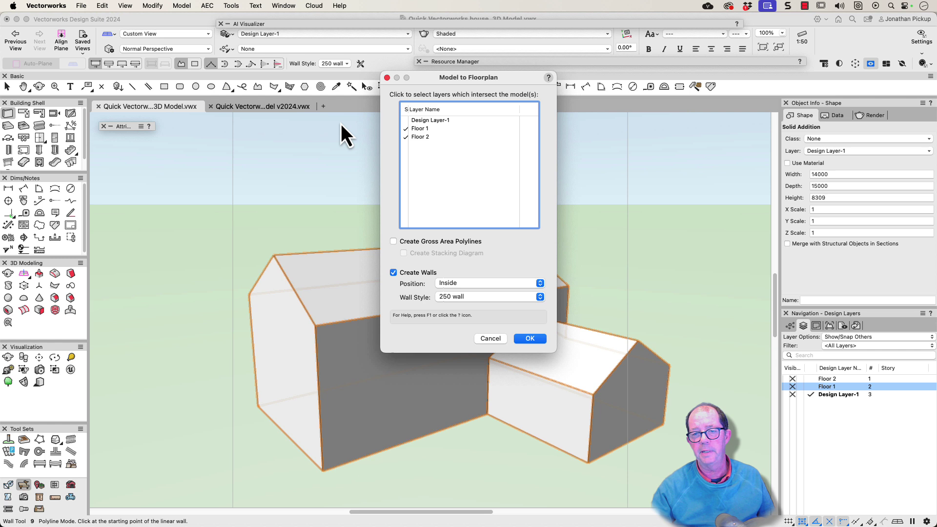
click(454, 298)
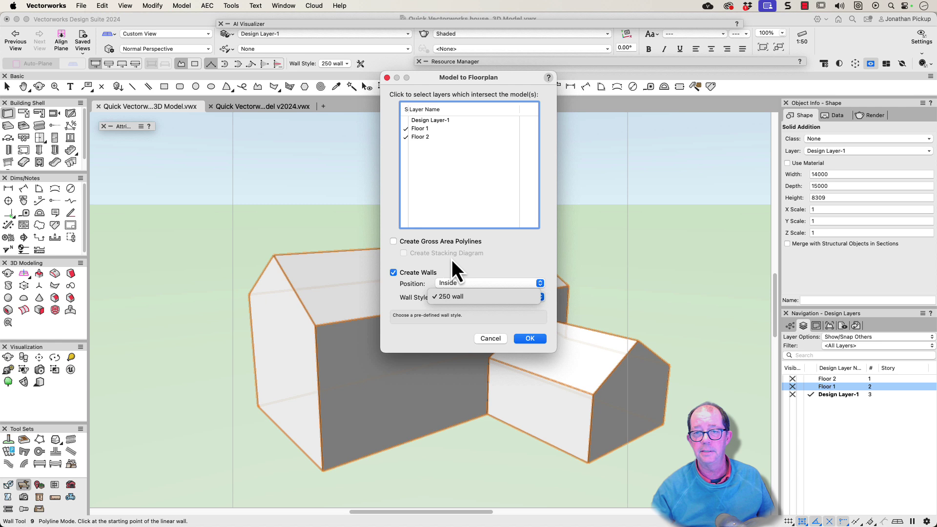
click(408, 109)
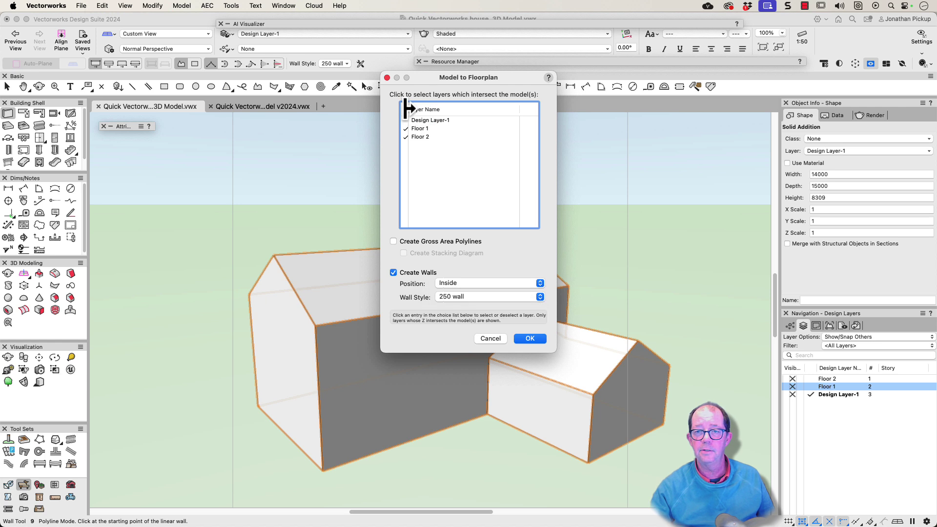
mouse_move(408, 109)
mouse_down()
mouse_move(436, 109)
mouse_move(427, 111)
mouse_up()
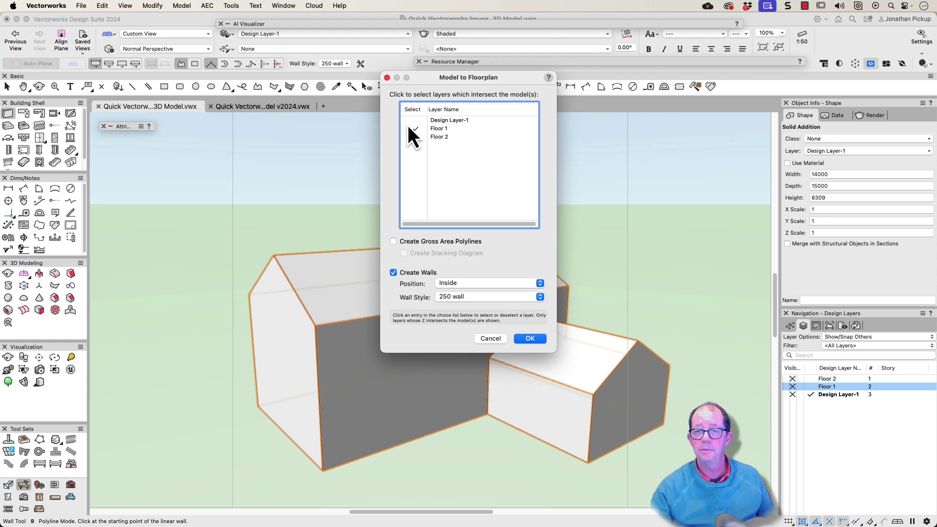
click(415, 136)
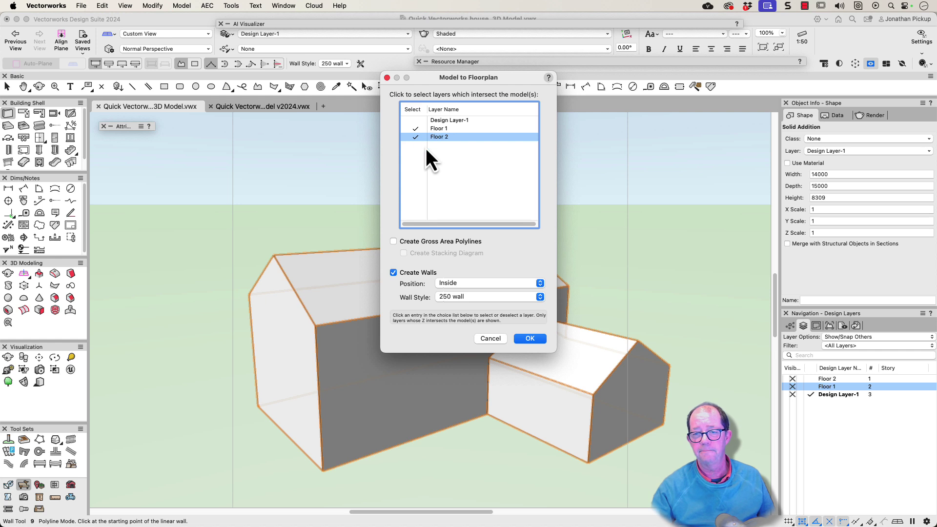
click(394, 241)
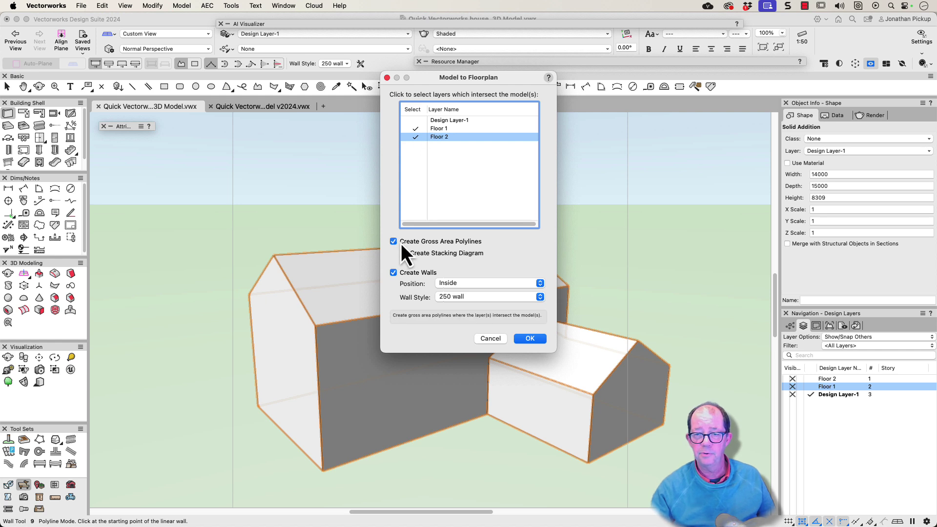
click(394, 242)
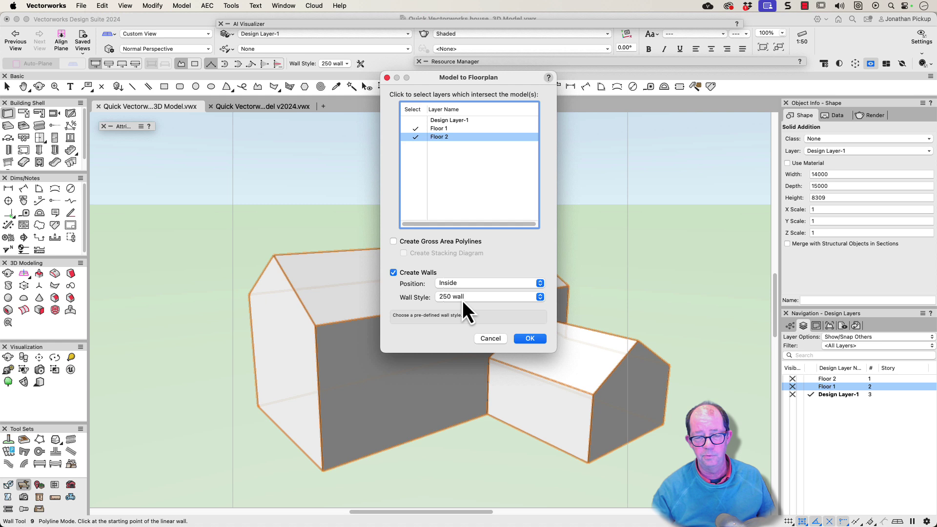
click(530, 338)
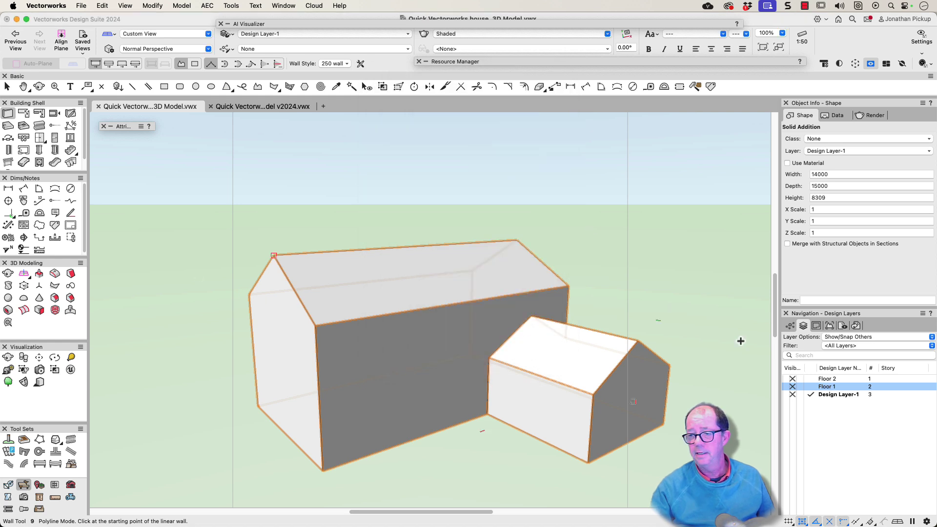
- Make Floor 1 active and orbit to inspect its new walls
click(810, 386)
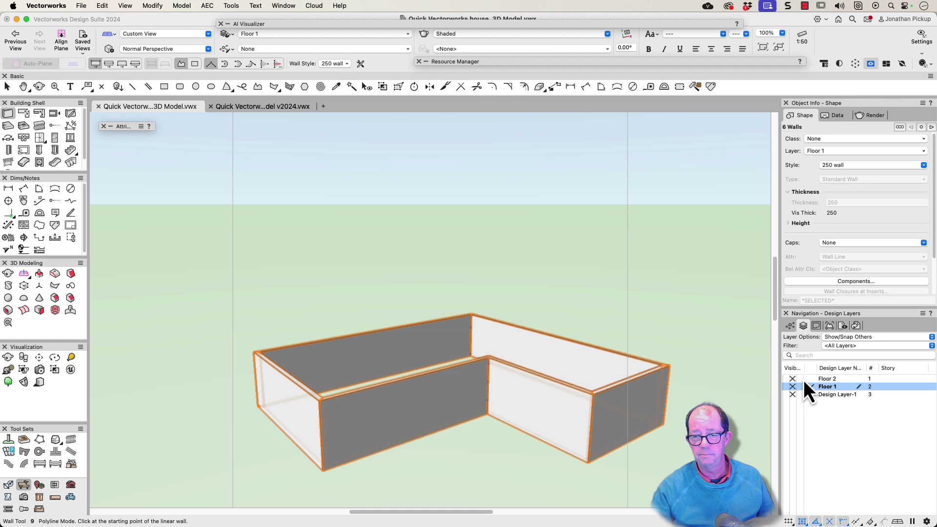
key(shift+c)
drag(500, 360, 556, 442)
key(9)
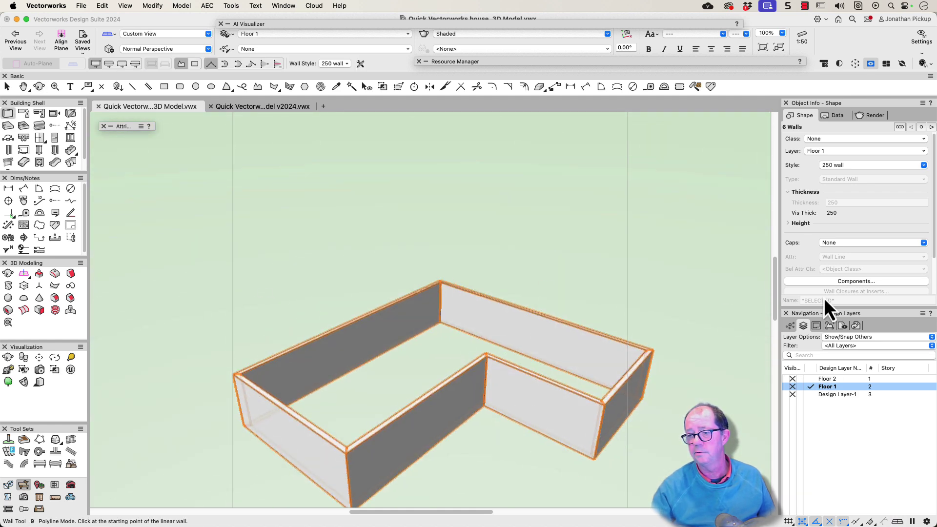
- On Floor 2, delete the back-right wing wall segment
click(812, 379)
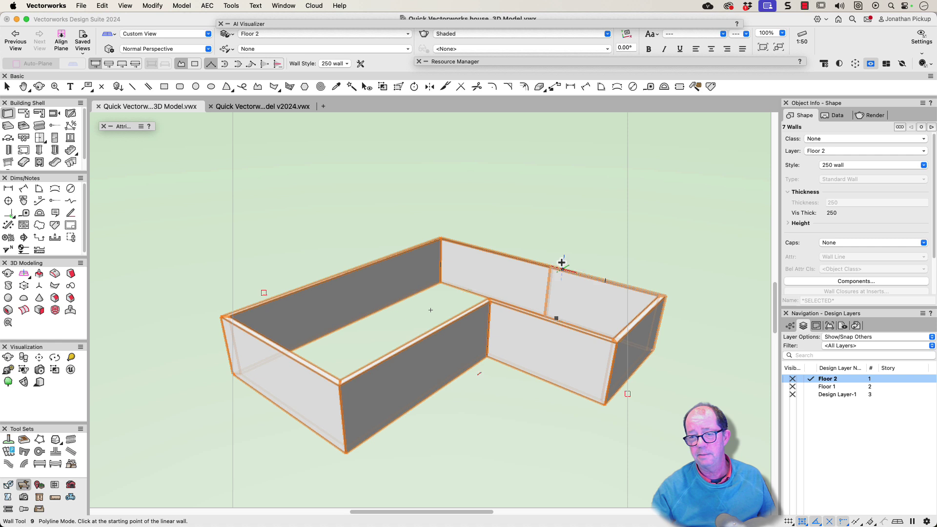
key(x)
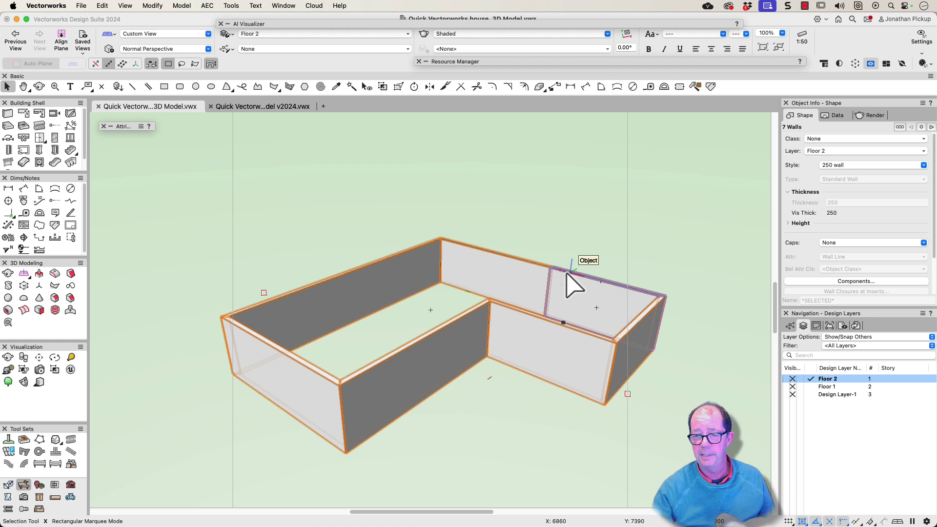
key(Delete)
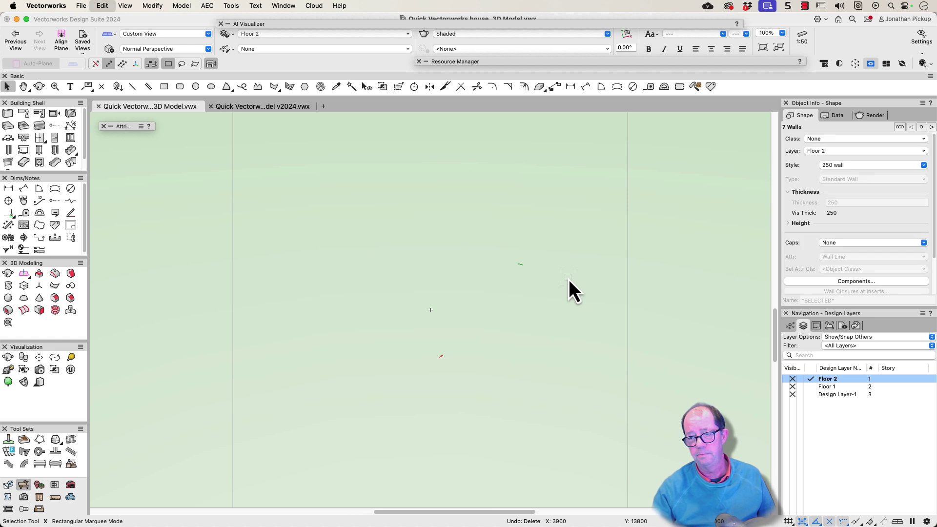
key(super+z)
click(607, 264)
click(600, 281)
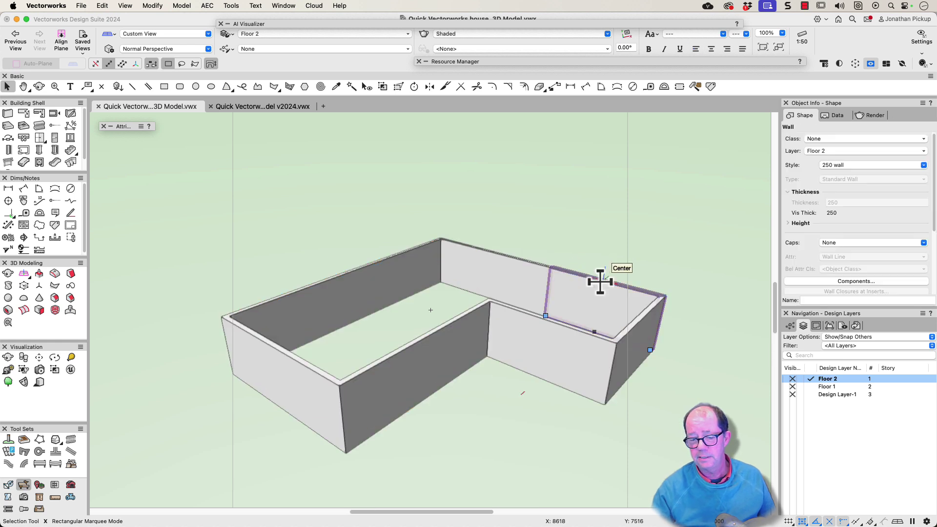
key(Delete)
- Delete Floor 2's inner front and right walls and join the remaining front-right and back-right walls into a corner
click(595, 332)
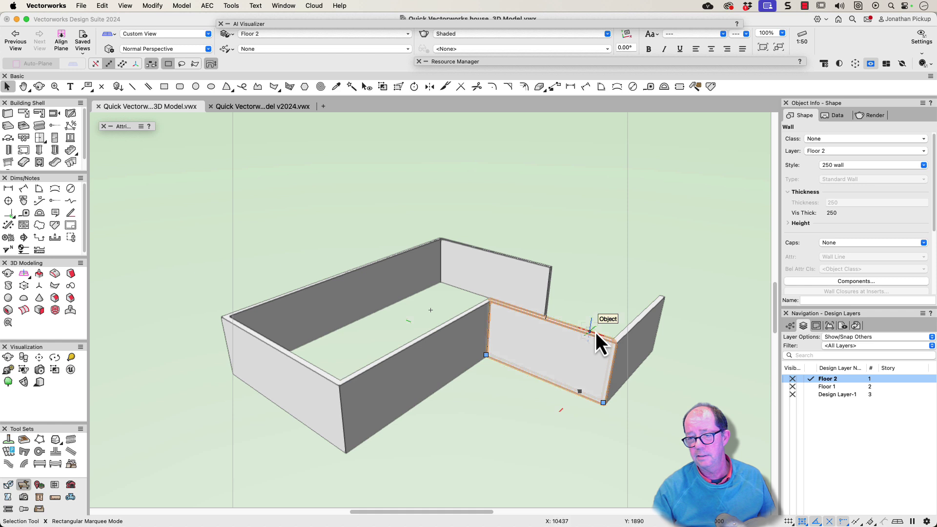
key(Delete)
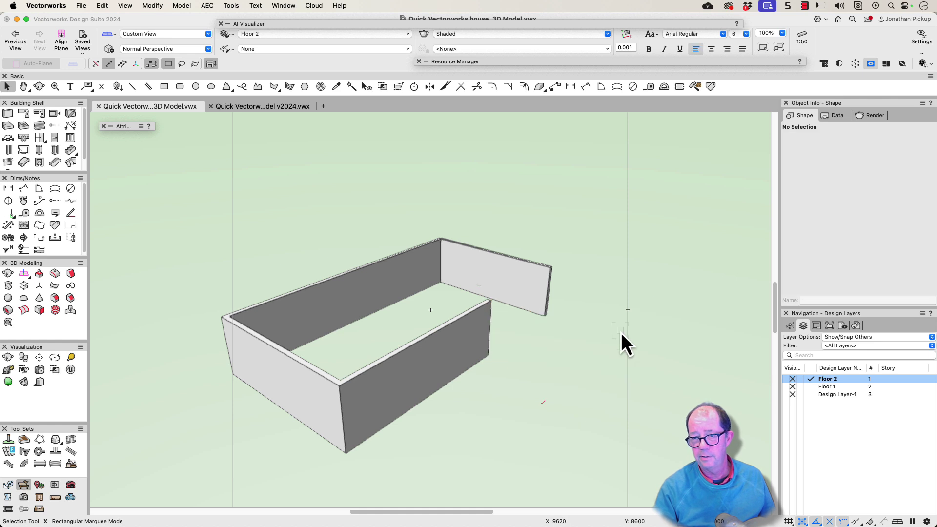
click(480, 316)
shift+click(523, 266)
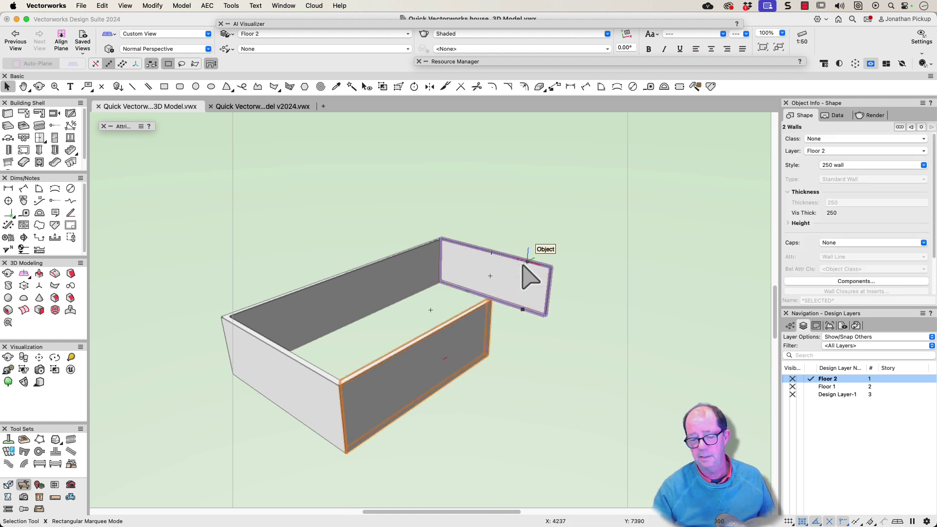
key(super+j)
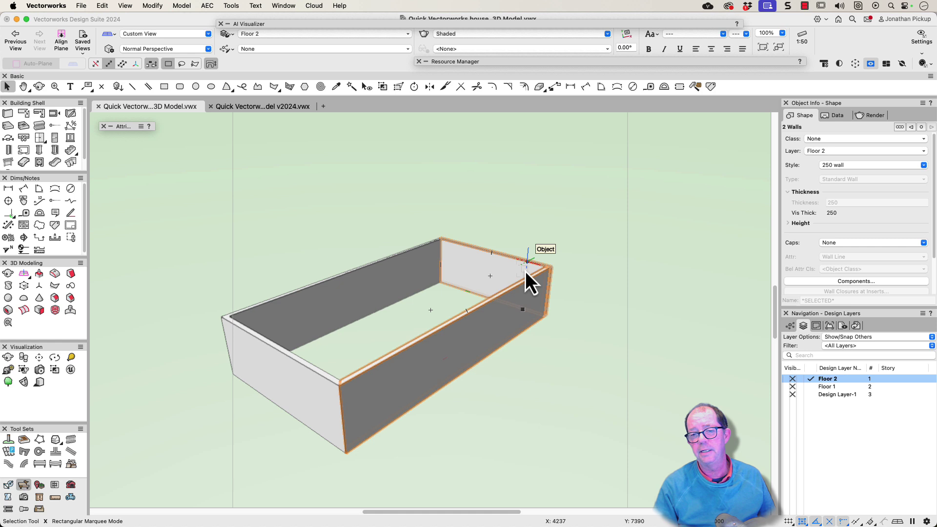
click(564, 210)
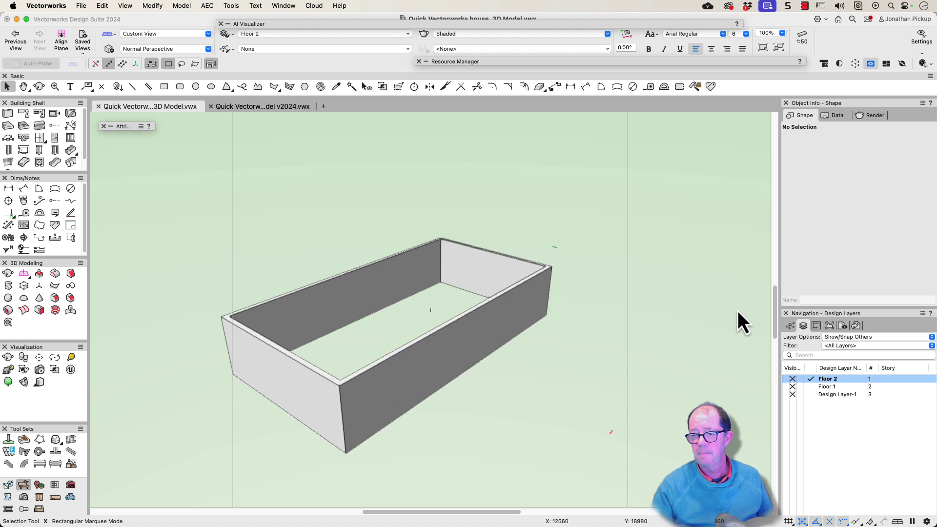
- Make Floor 1 and Floor 2 visible and orbit to inspect both floors
click(809, 387)
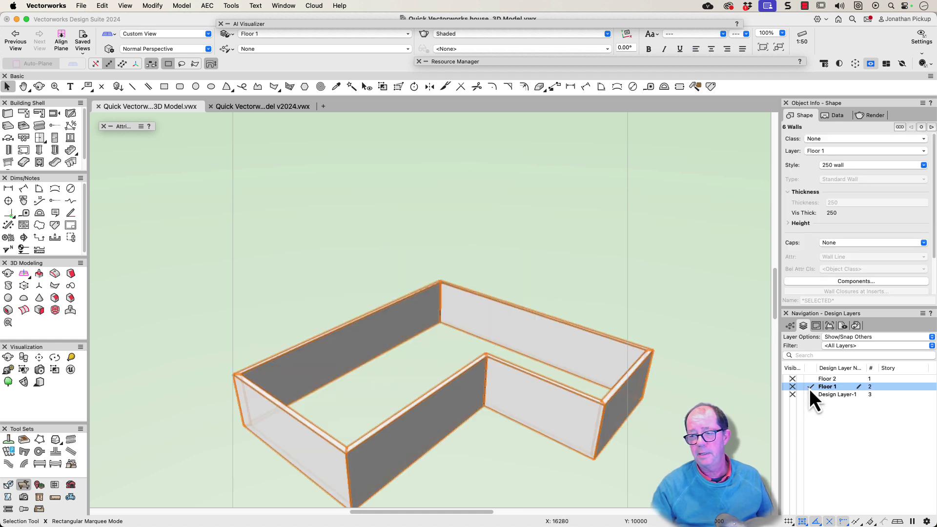
drag(788, 392, 785, 379)
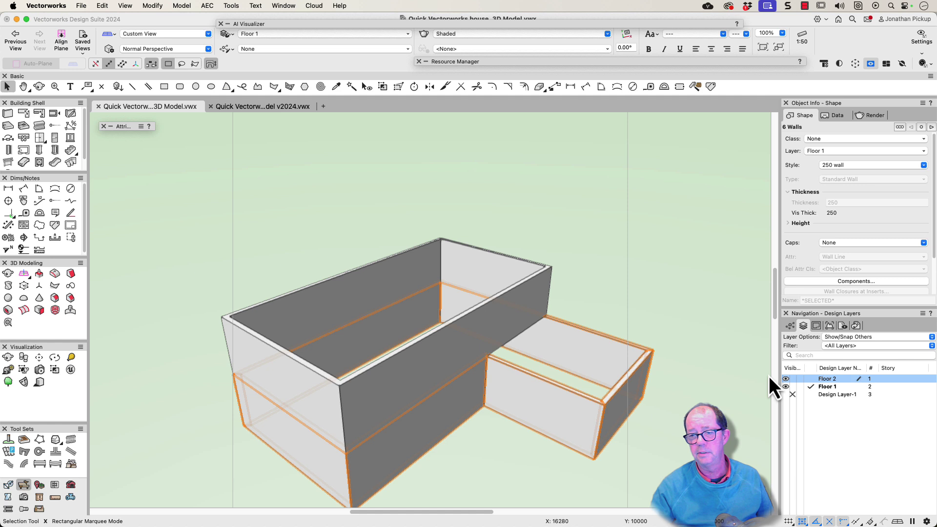
key(shift+c)
drag(564, 300, 502, 299)
key(x)
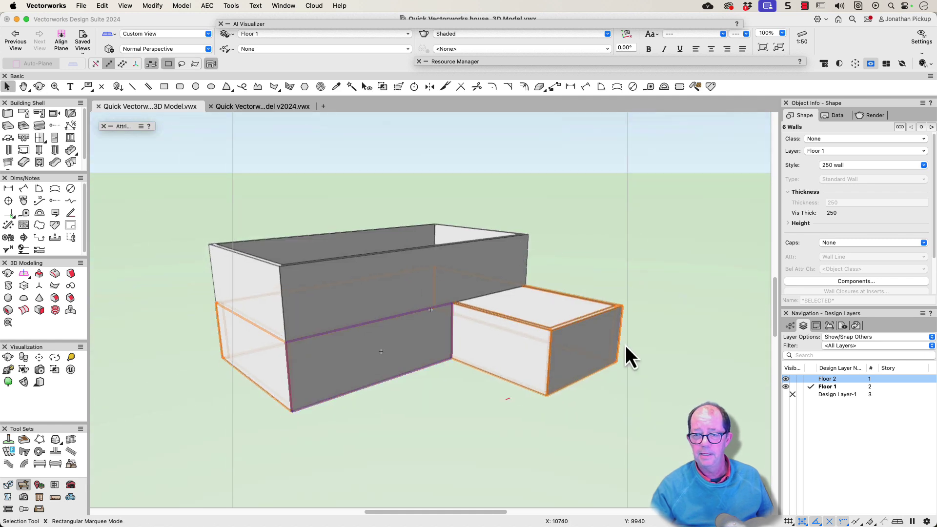
click(443, 258)
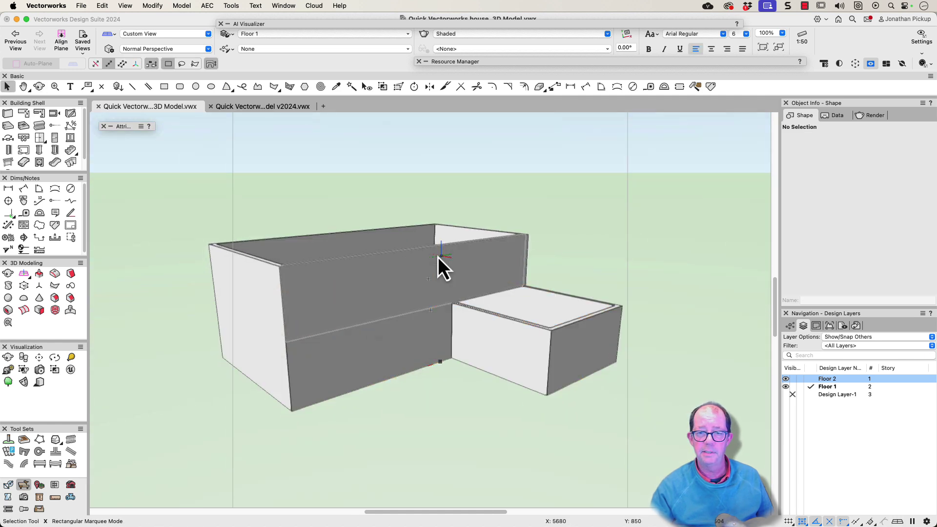
click(808, 380)
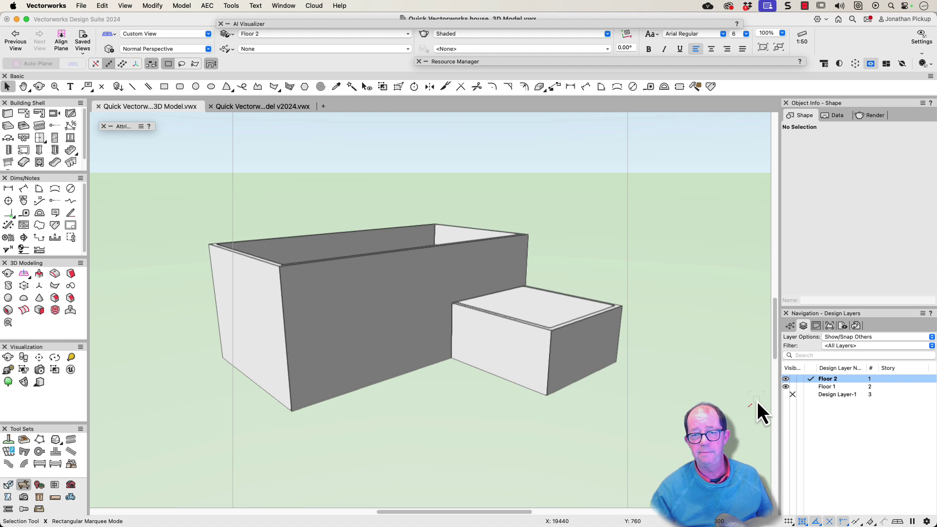
- Delete all converted walls on Floor 1 and on Floor 2
click(808, 387)
key(super+a)
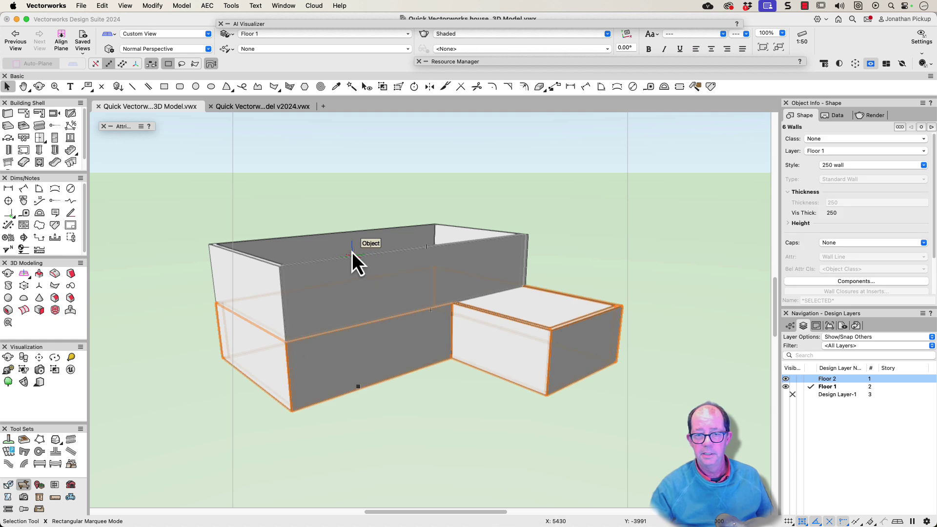
key(Delete)
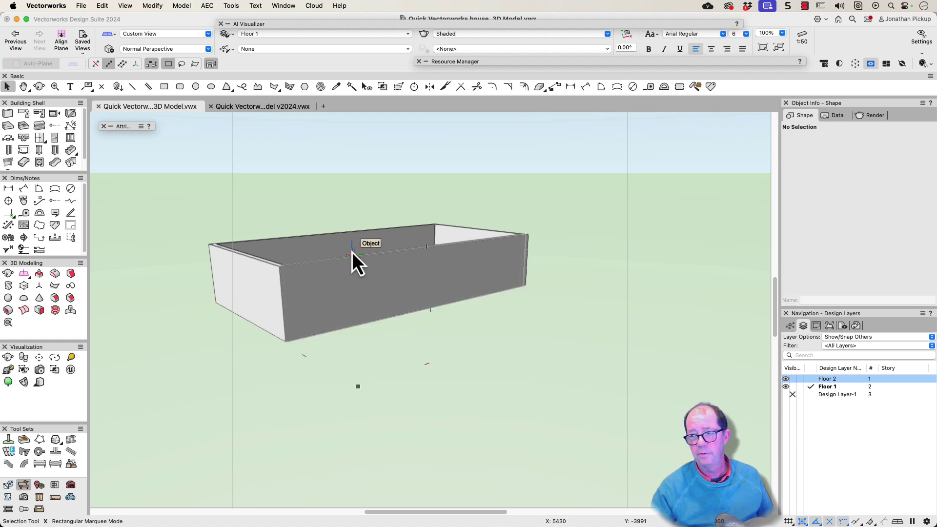
click(811, 379)
drag(164, 179, 663, 397)
key(Delete)
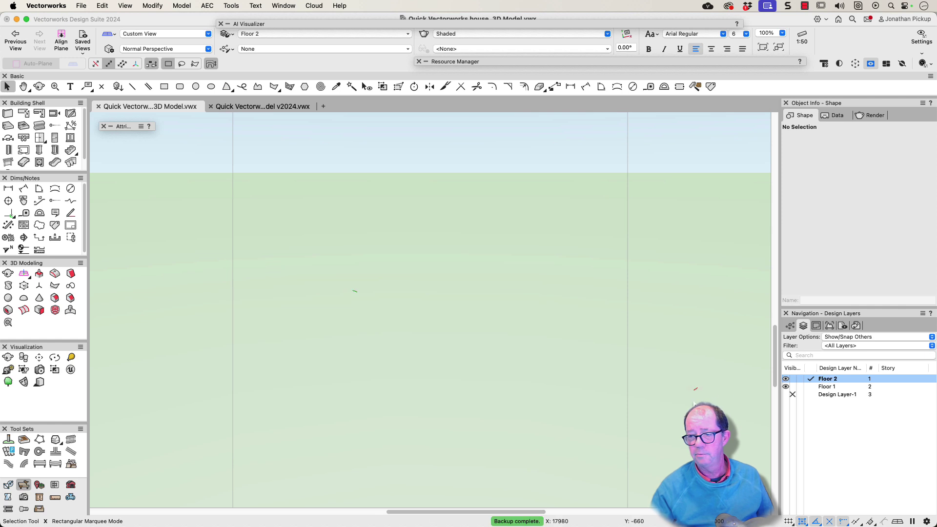
- Activate Design Layer-1 and orbit above the house so both roof slopes face the view
click(809, 394)
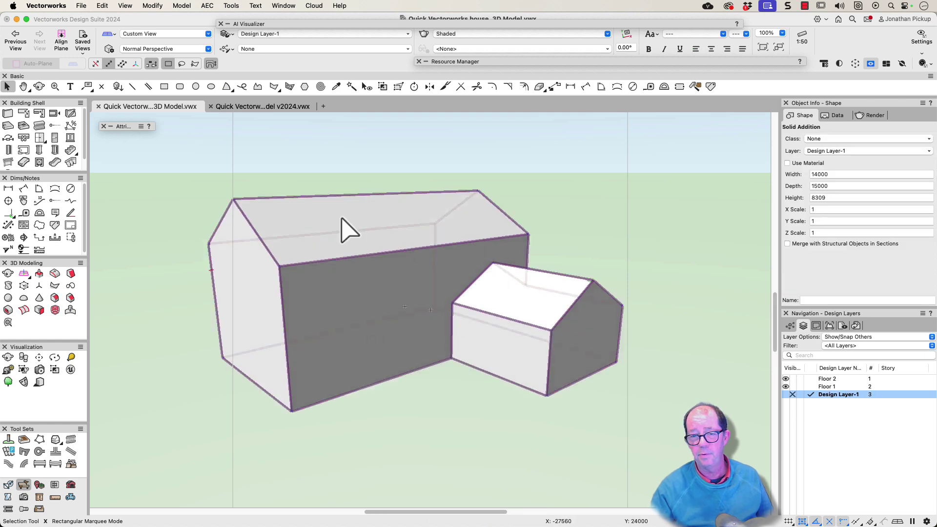
key(shift+c)
drag(278, 213, 493, 283)
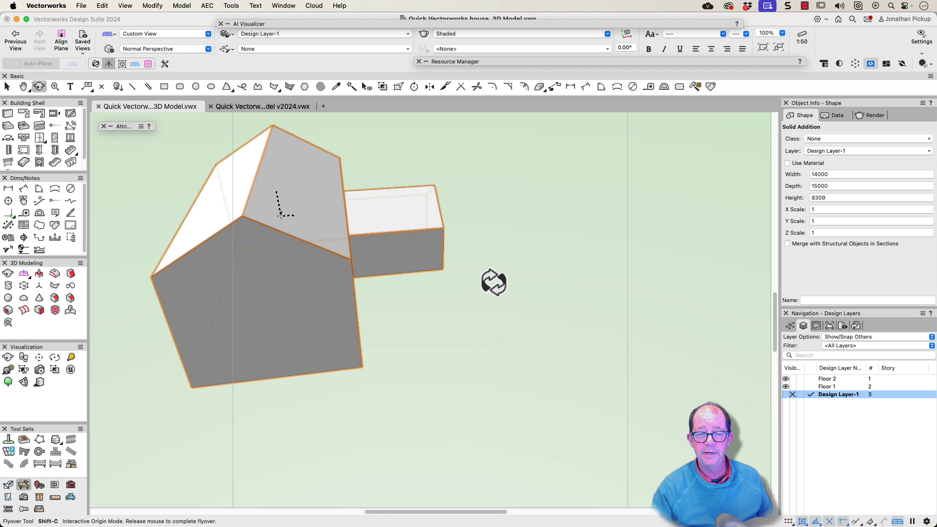
key(x)
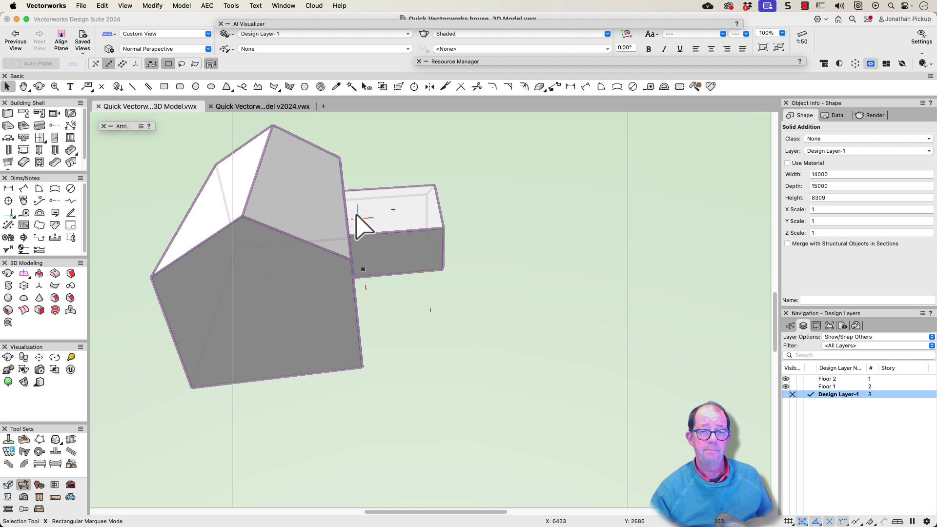
shift+middle_drag(289, 202, 328, 194)
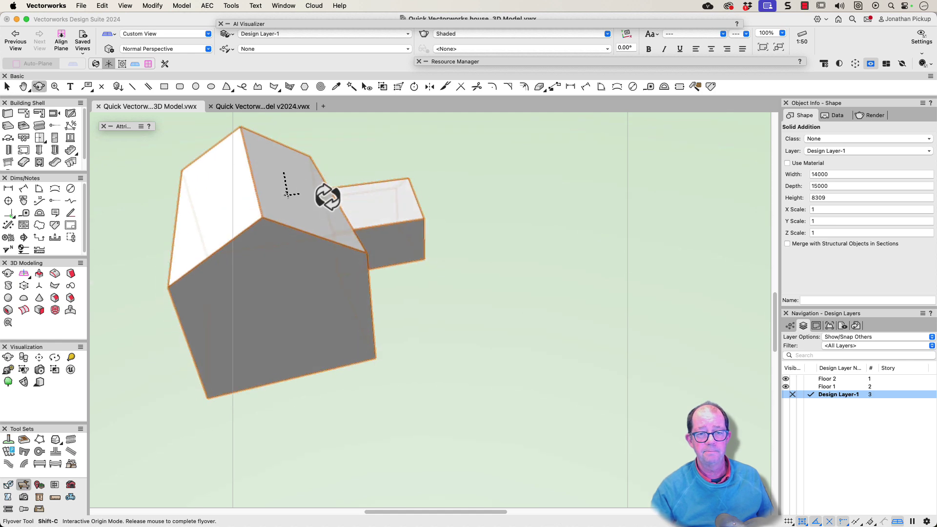
- Extract the left and right roof slopes as NURBS surfaces, then go to Modify for Edit Group
click(39, 313)
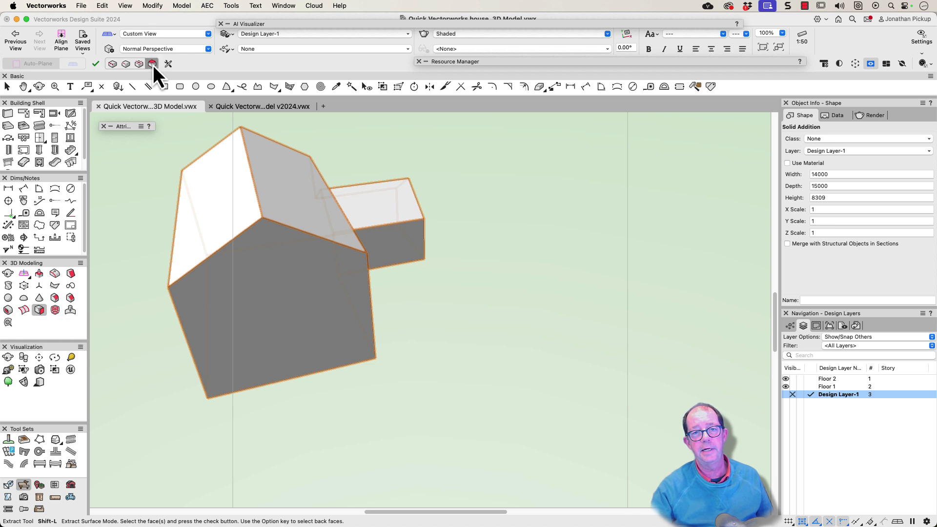
click(167, 64)
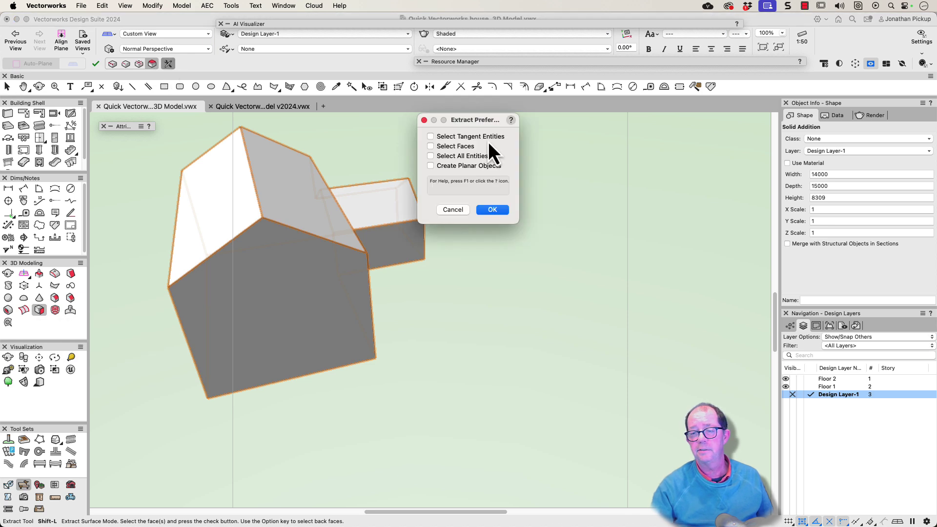
click(491, 210)
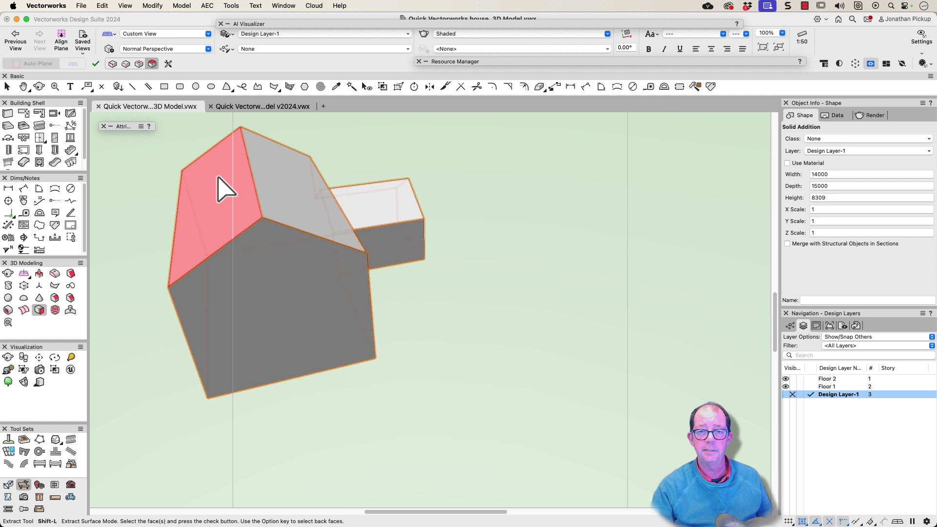
click(222, 191)
click(276, 171)
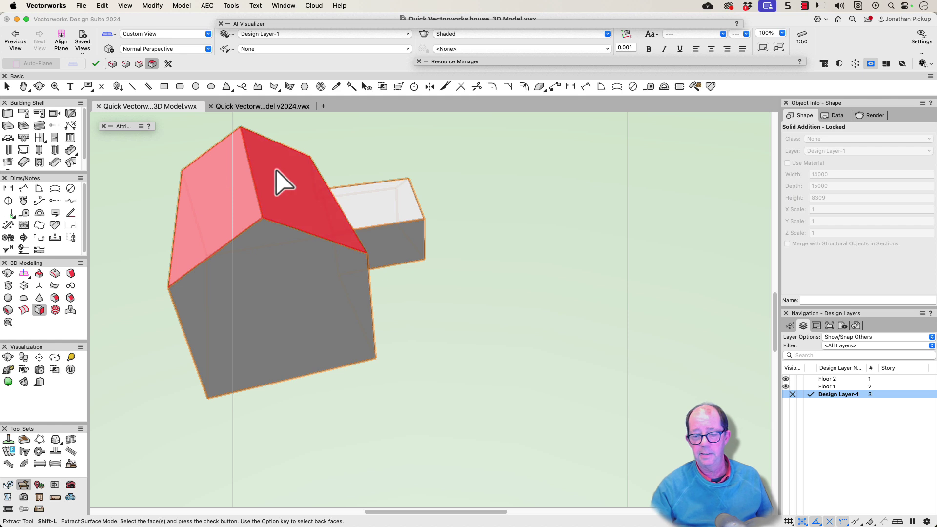
key(Return)
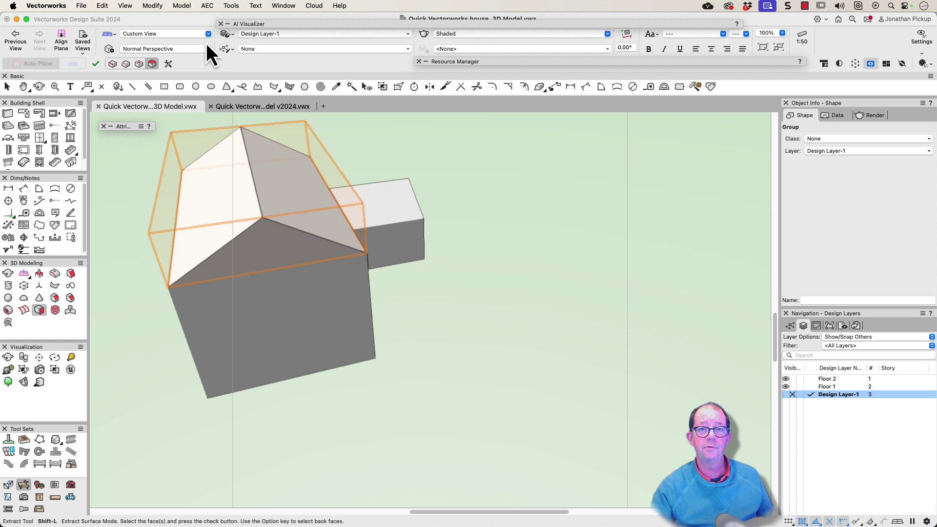
click(150, 7)
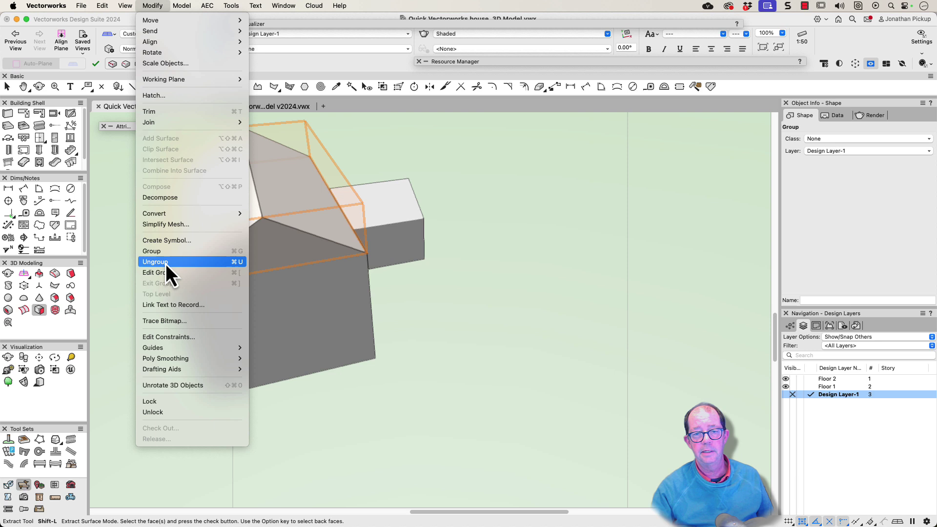
- Merge the two extracted roof surfaces into one Solid Addition measuring 8000 × 15000 × 2309
click(238, 272)
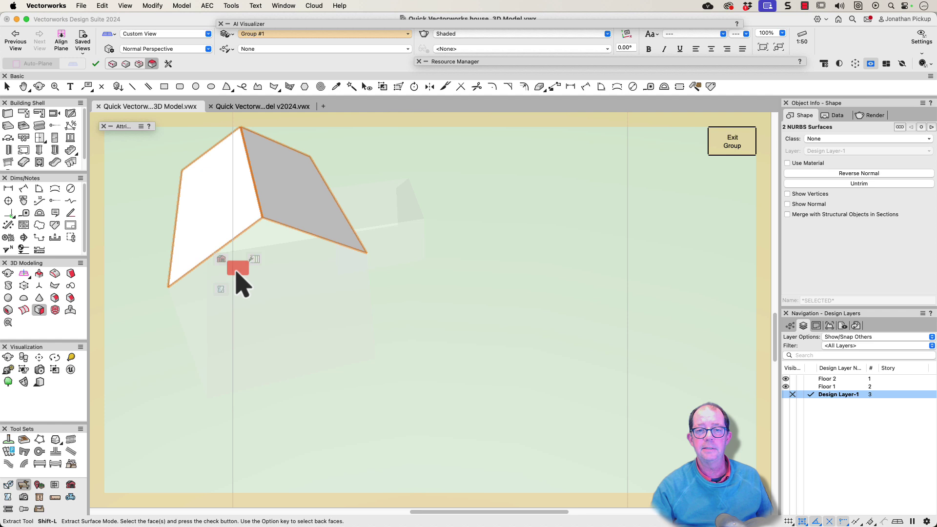
key(x)
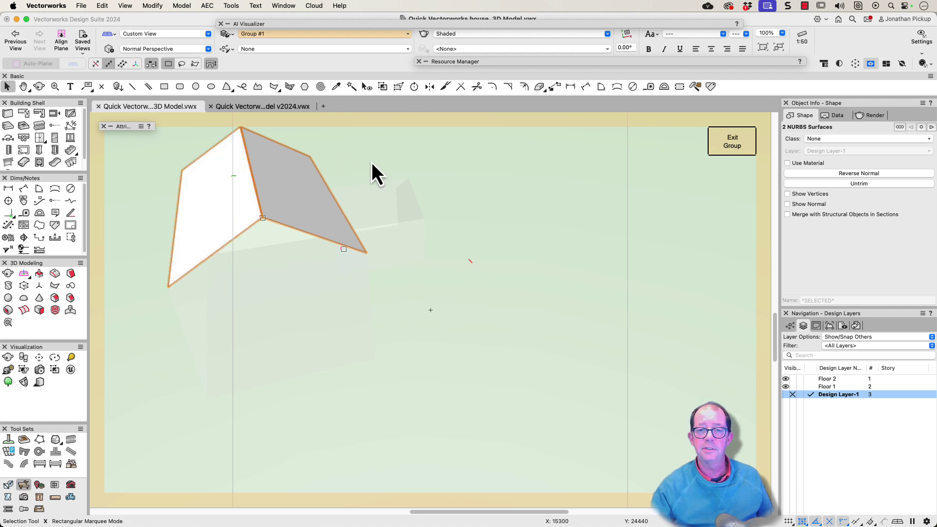
right_click(253, 162)
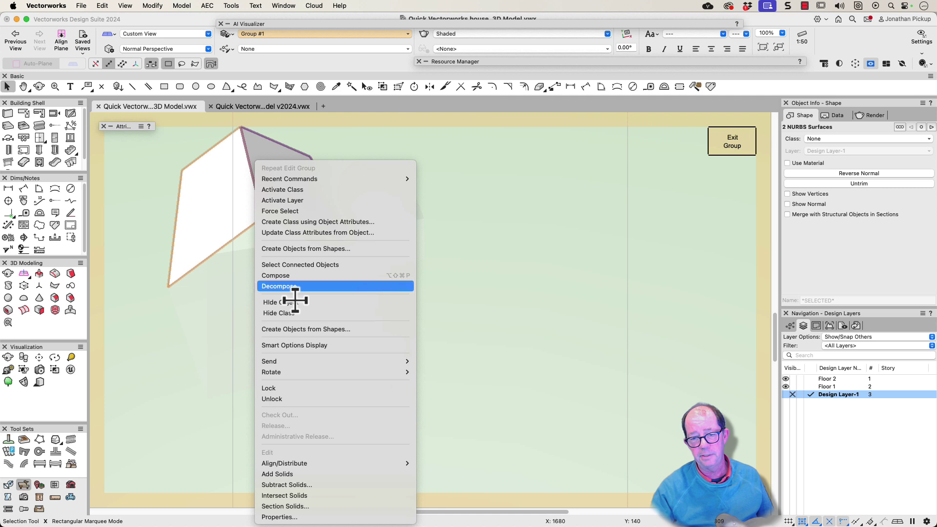
click(302, 474)
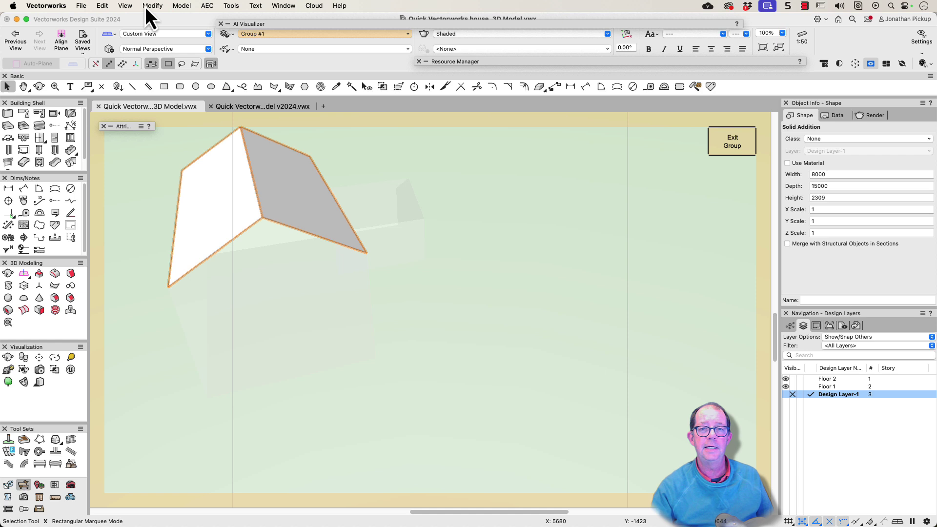
- Shell both roof faces 250 thick, thickened outward rather than inside
click(10, 312)
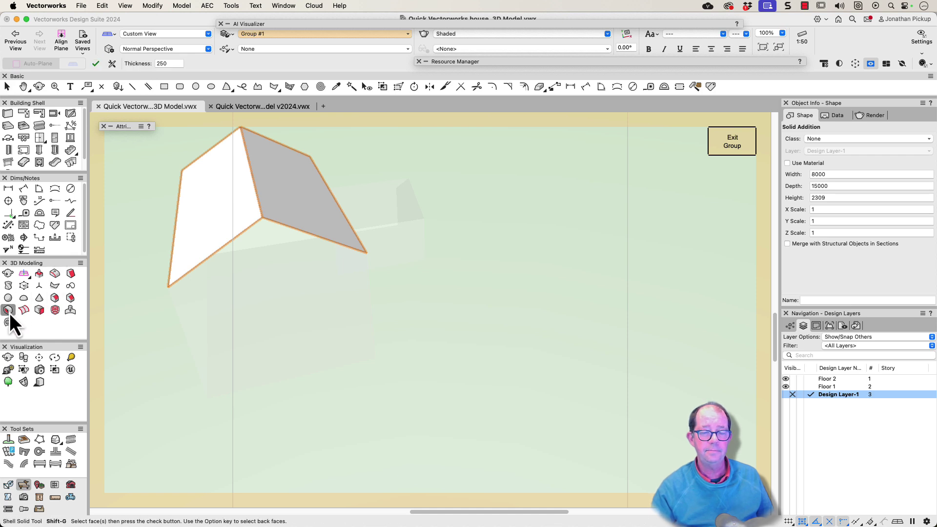
click(215, 159)
shift+click(275, 165)
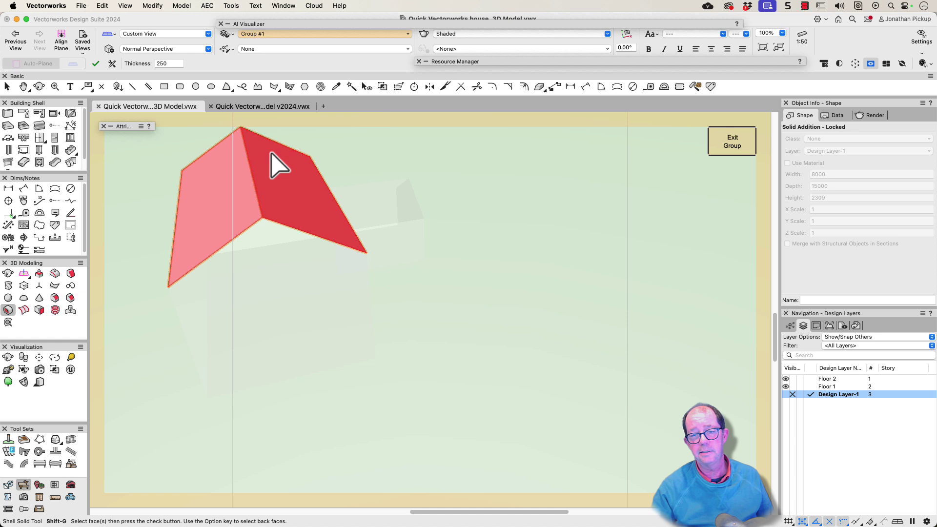
key(Return)
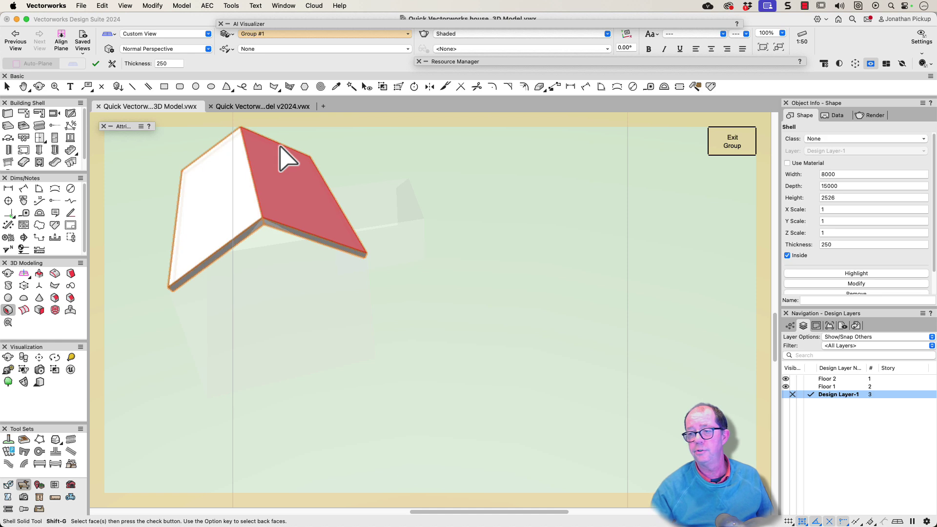
click(795, 258)
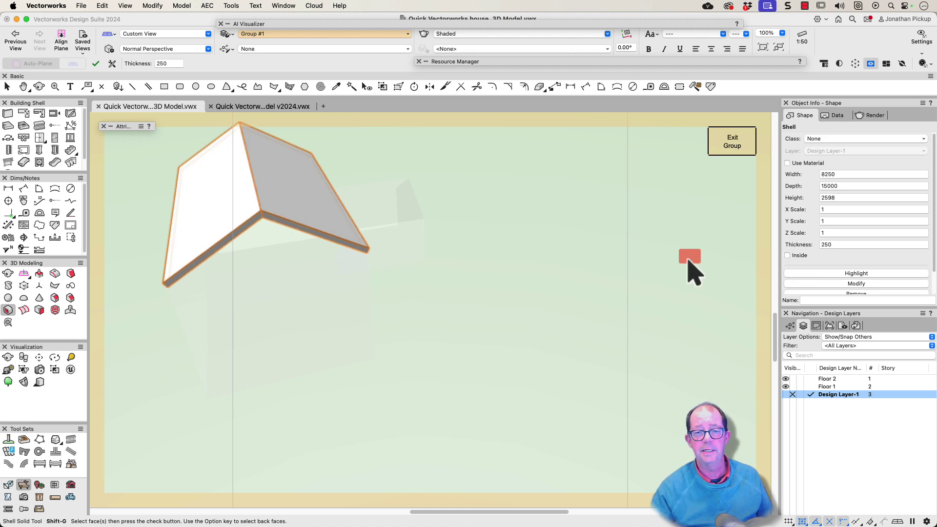
- Hide the ghosted house and orbit to a low side view of the roof's front edge
key(shift+c)
drag(185, 242, 318, 141)
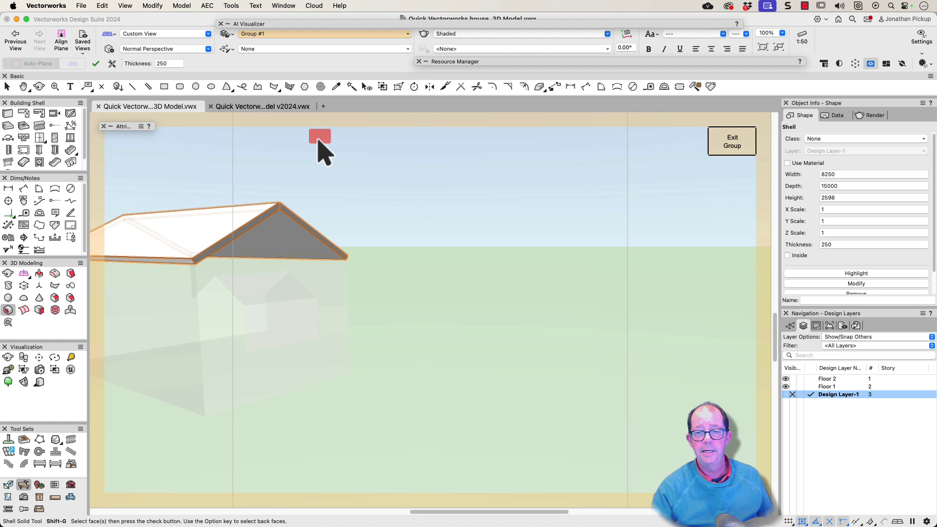
click(870, 64)
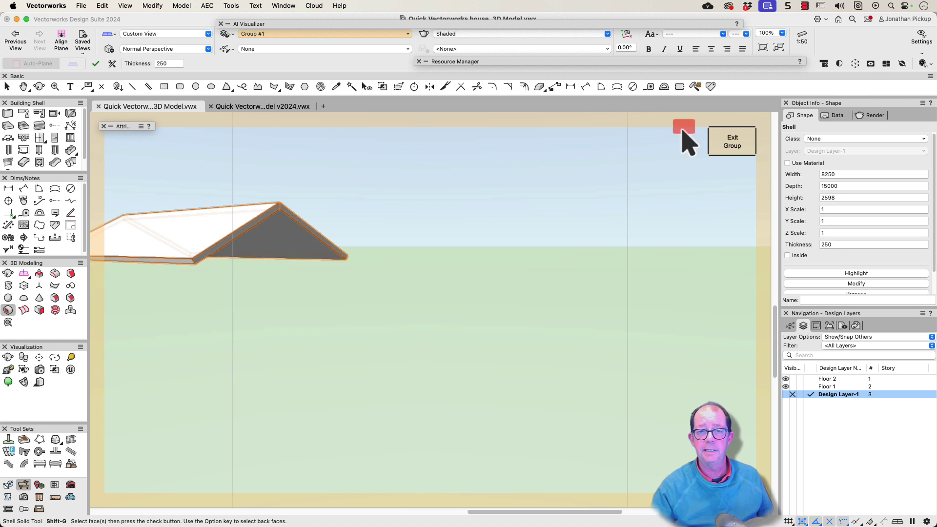
shift+middle_drag(310, 254, 352, 296)
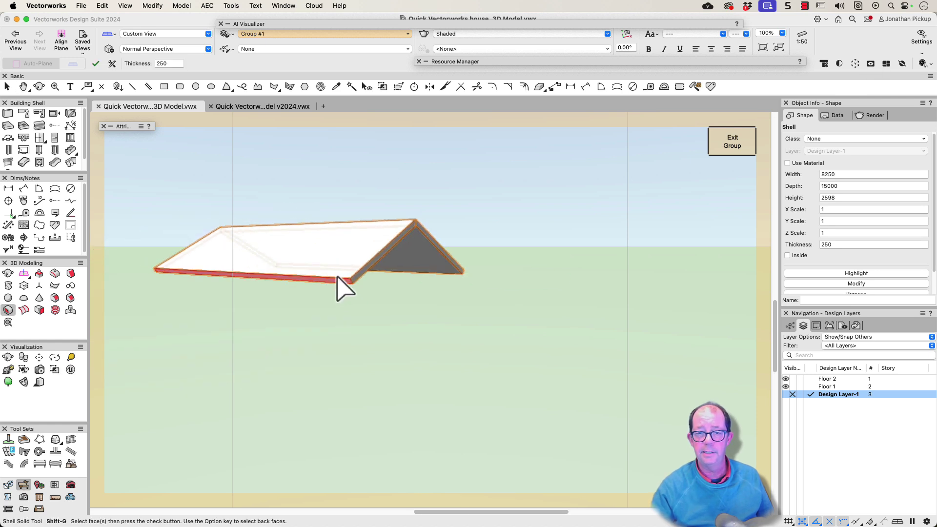
click(337, 281)
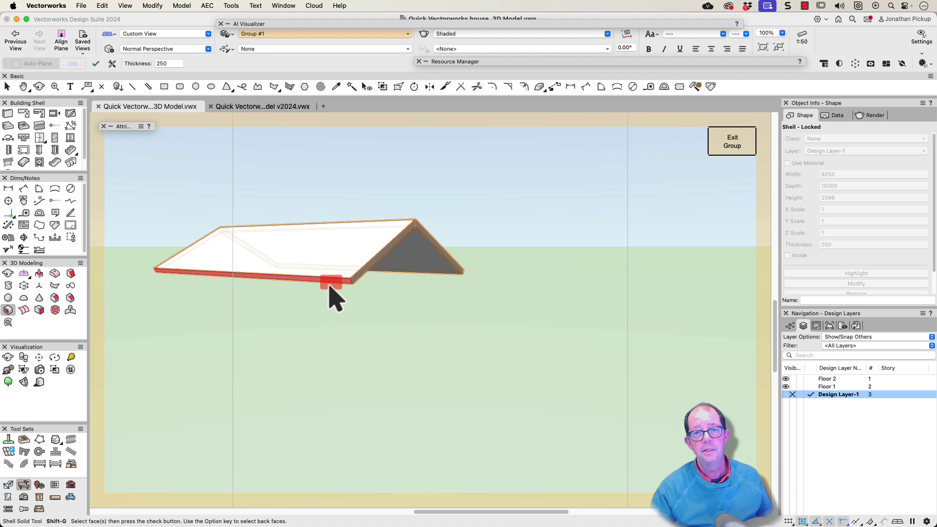
- Push/pull the roof's front edge face outward by 450
click(38, 274)
drag(199, 270, 176, 298)
text(45)
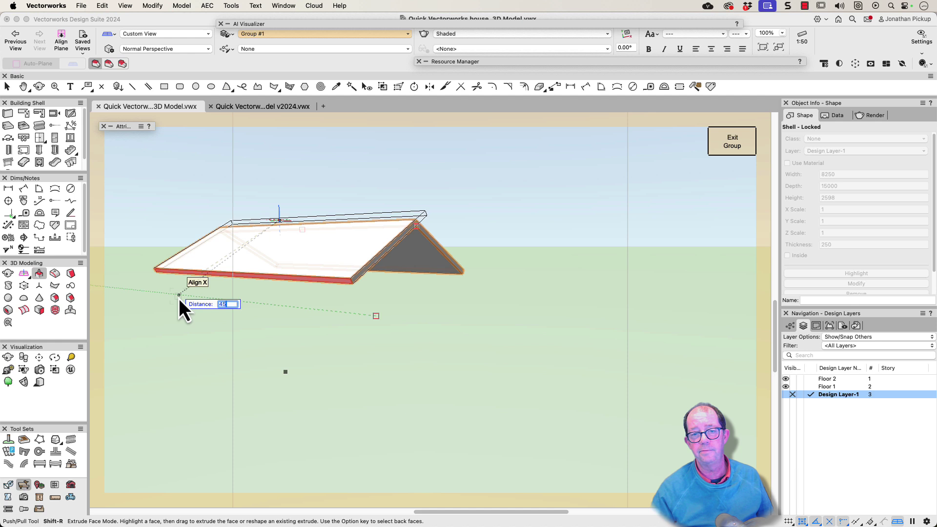
text(0)
key(Return)
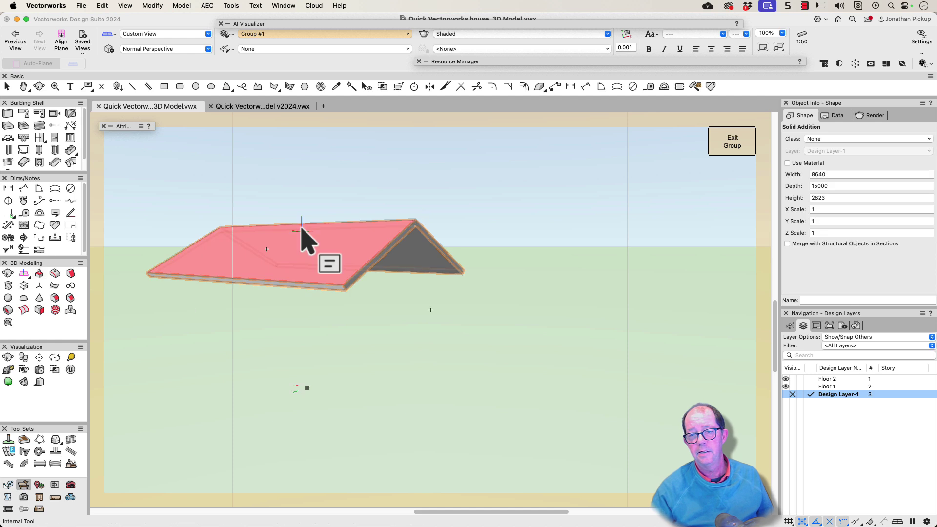
- Extend the roof's lower edge and end face to 9029 × 15900, then exit the group
shift+middle_drag(307, 239, 434, 317)
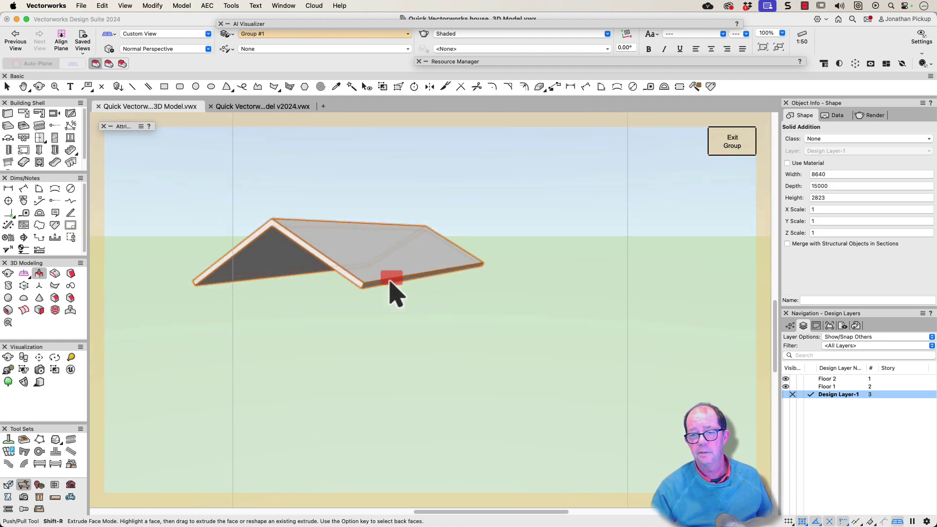
drag(390, 282, 428, 319)
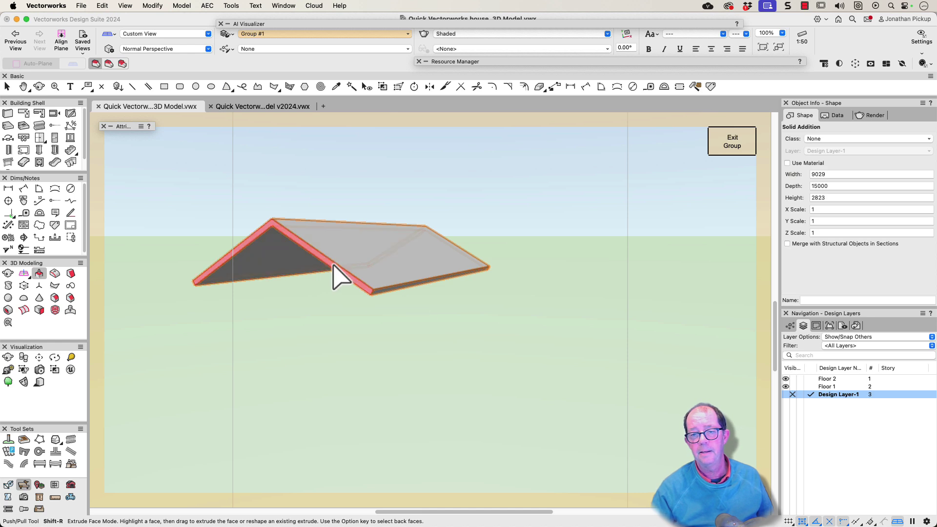
drag(337, 275, 272, 283)
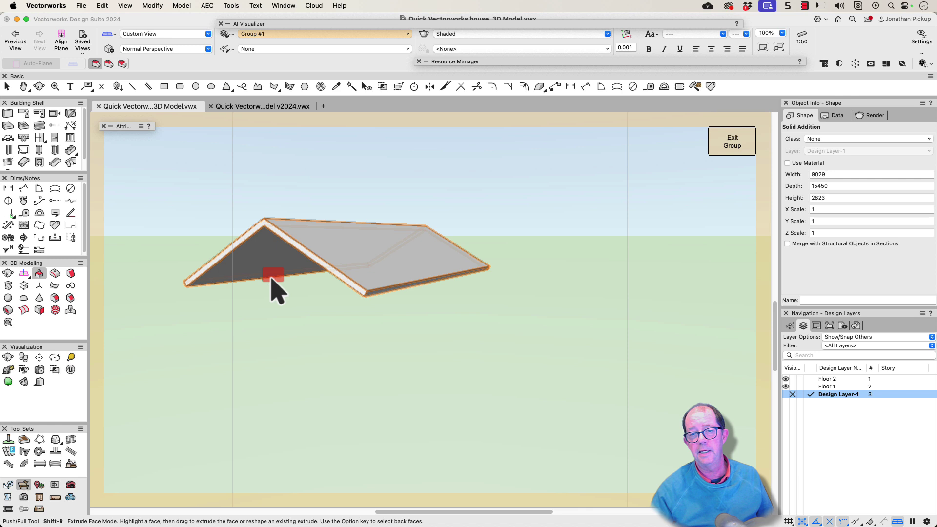
shift+middle_drag(485, 215, 175, 271)
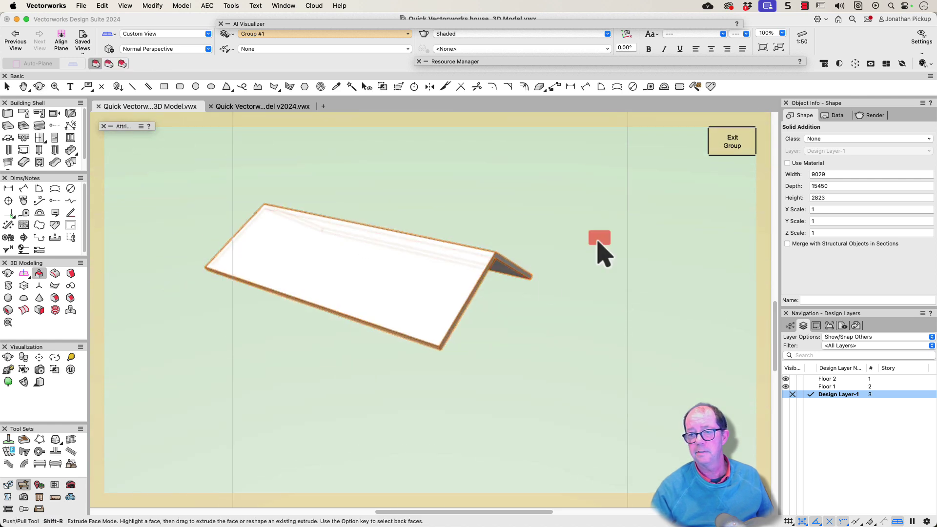
drag(509, 264, 565, 283)
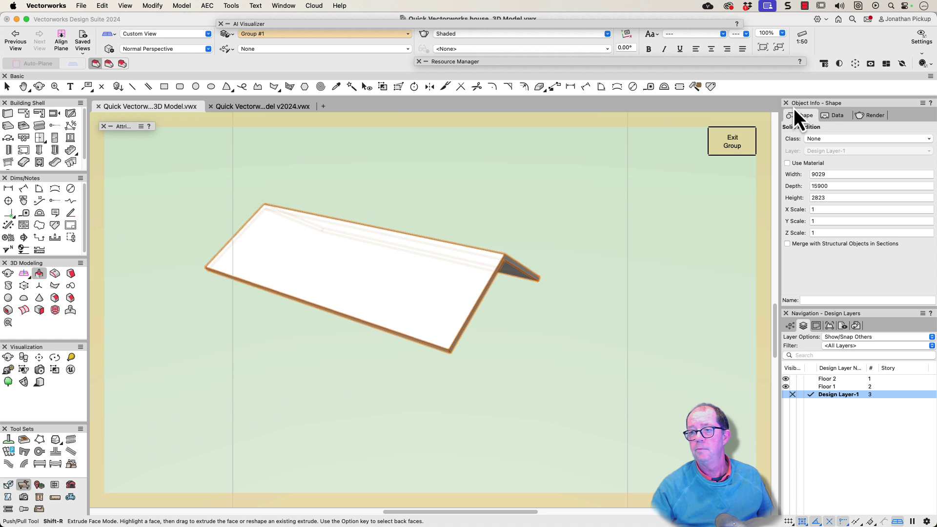
click(732, 142)
shift+middle_drag(418, 282, 455, 291)
- Select the roof solid and orbit around the house to bring the garage roof into view
key(x)
scroll(439, 302, down, 5)
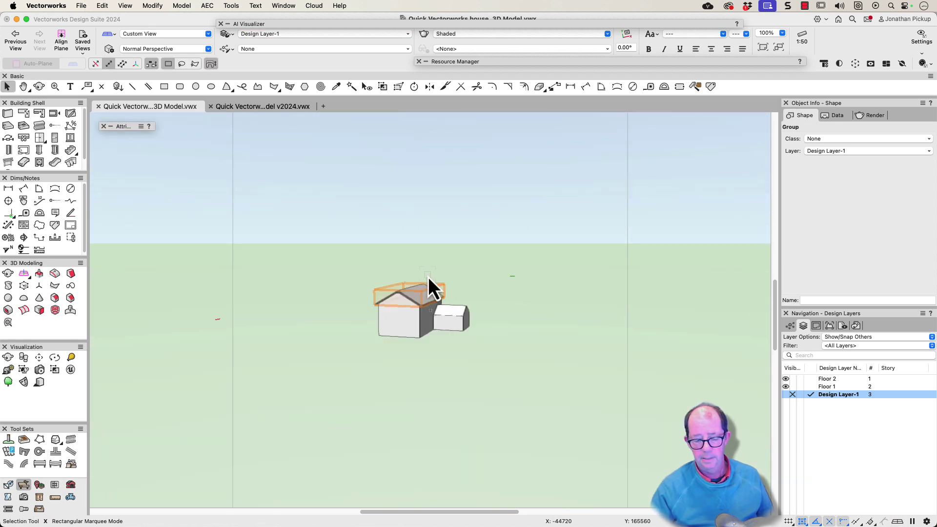
click(428, 277)
key(shift+c)
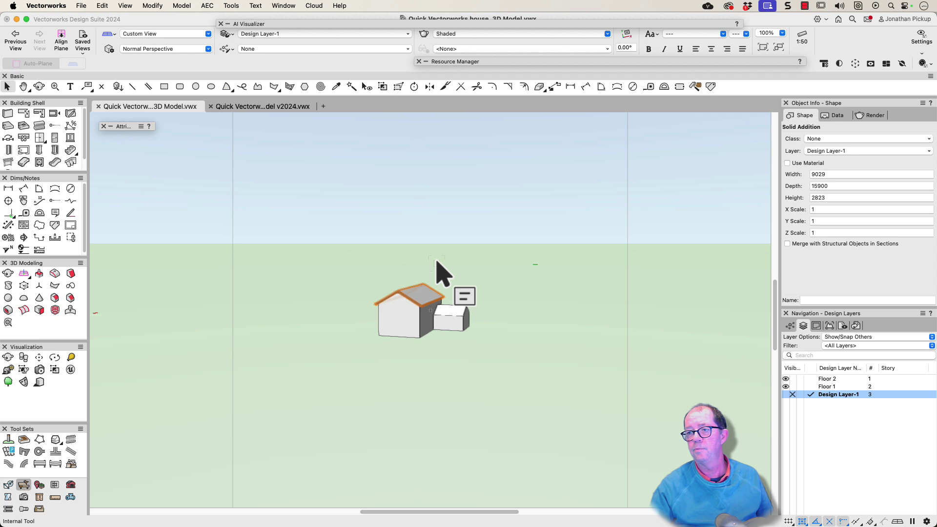
drag(437, 272, 349, 318)
key(x)
middle_drag(495, 313, 435, 327)
scroll(434, 324, up, 5)
key(shift+c)
drag(429, 322, 399, 337)
key(x)
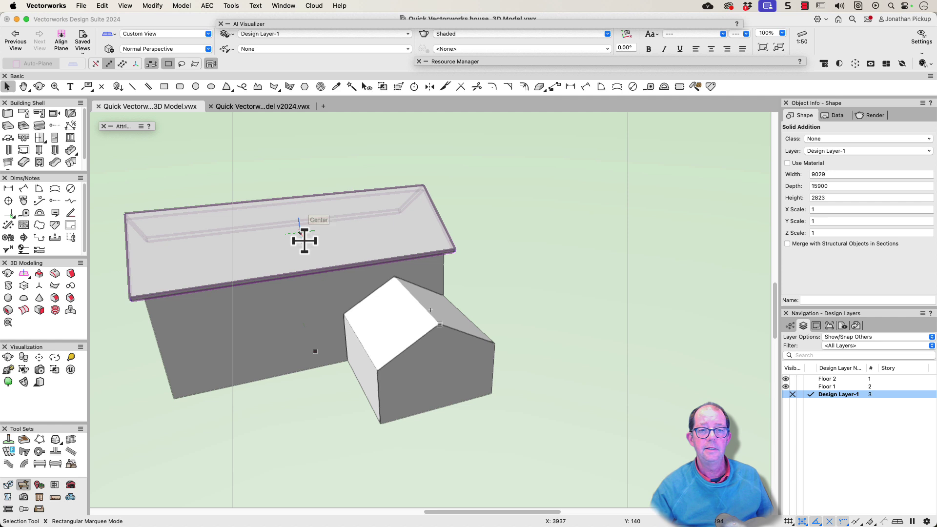
- Extract both garage roof faces and combine them into one 6000 × 6000 solid addition
click(40, 312)
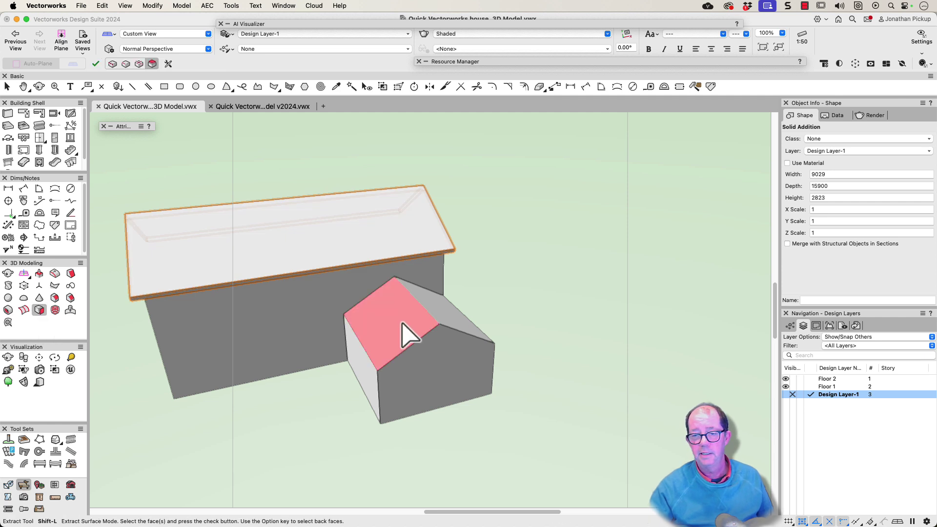
shift+click(439, 319)
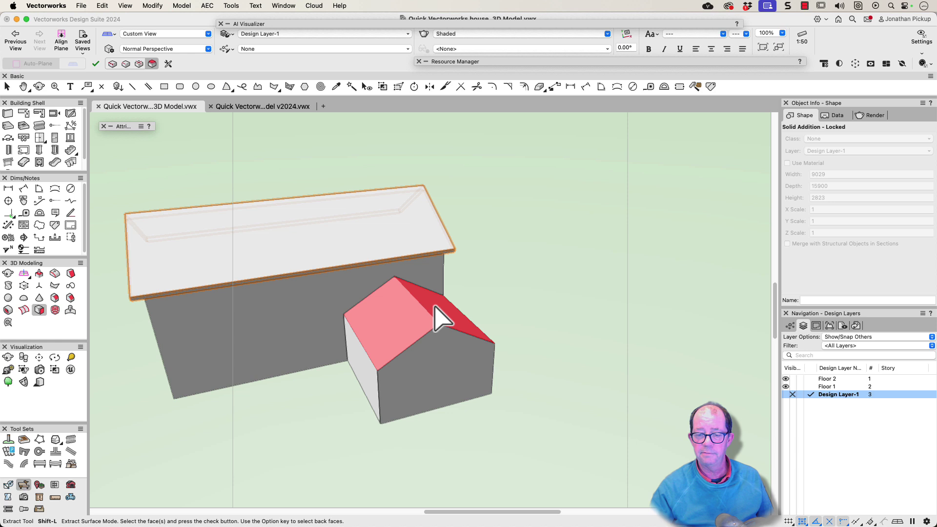
key(Return)
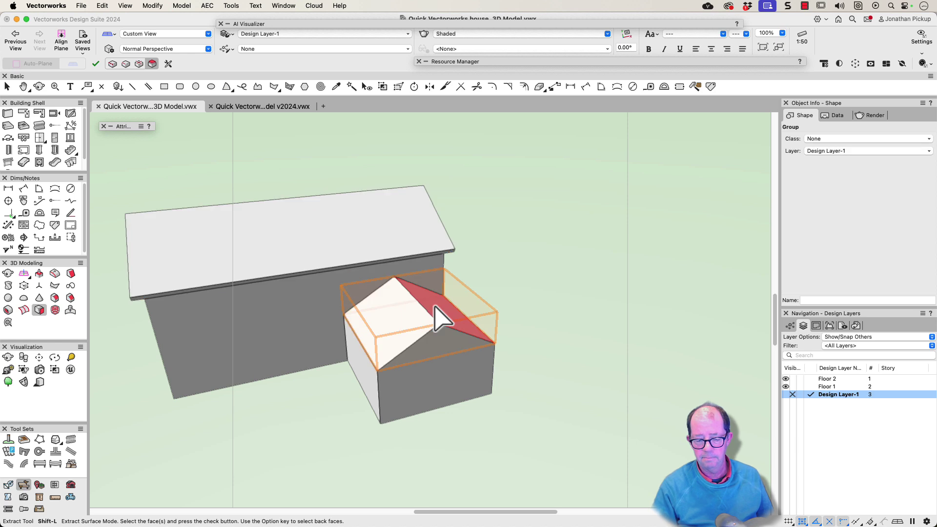
double_click(439, 320)
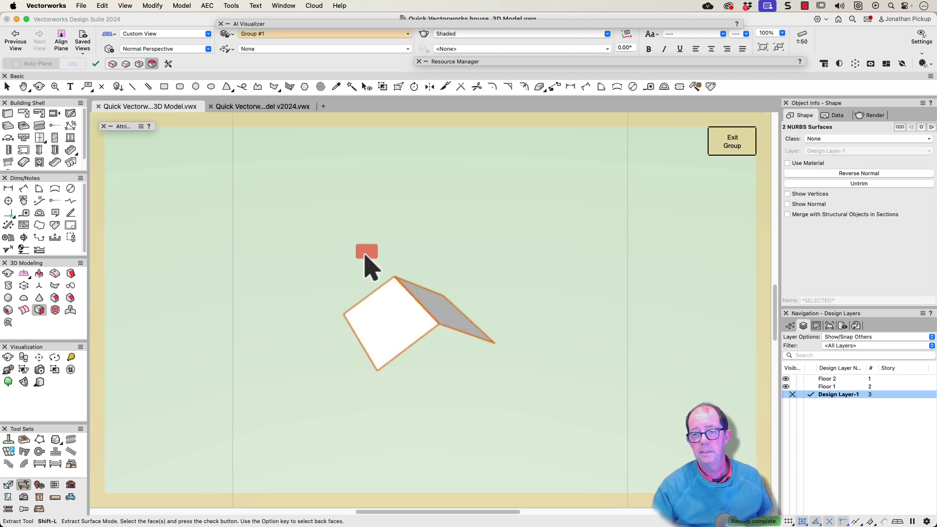
click(404, 295)
right_click(404, 294)
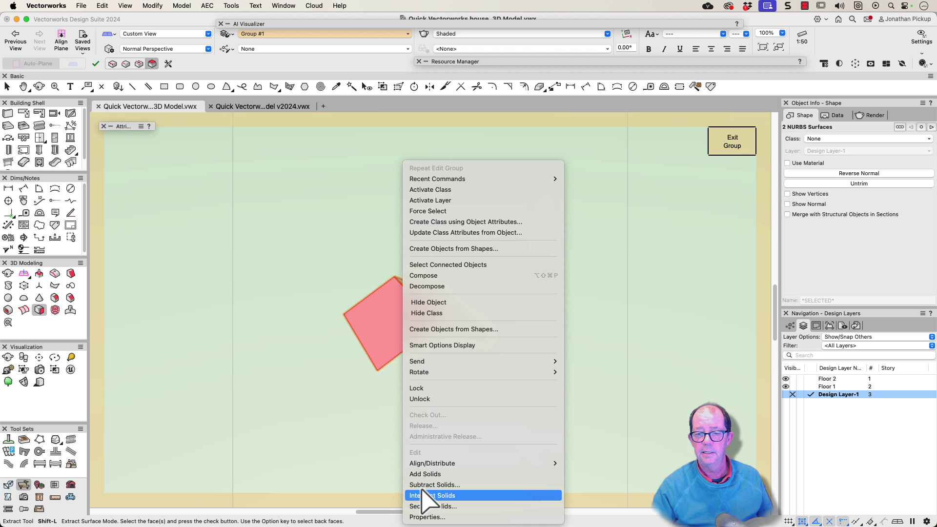
click(427, 473)
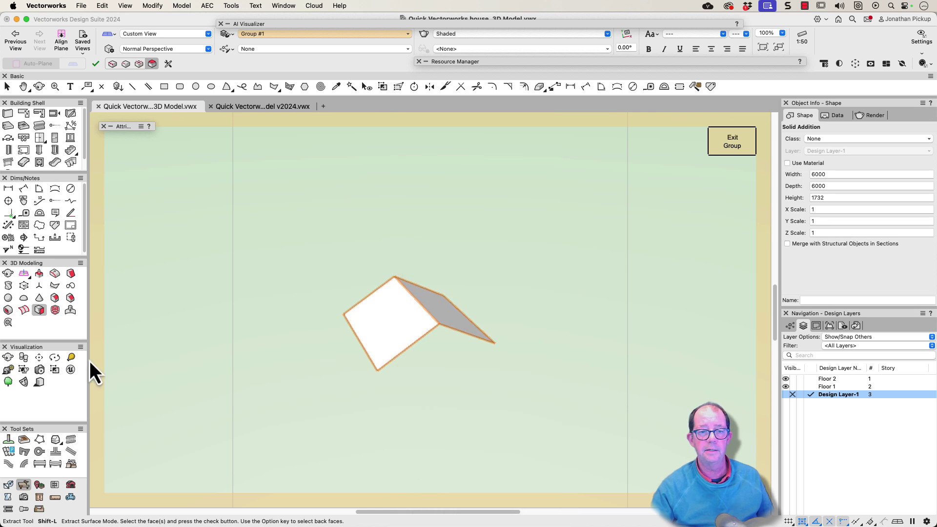
- Shell the garage roof 250 thick, thickened outward instead of inside
click(8, 310)
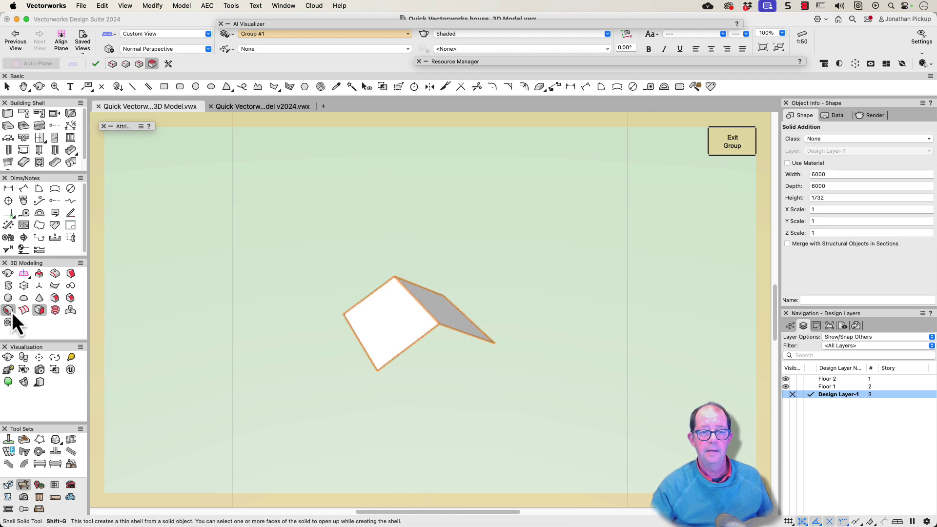
click(438, 311)
key(Return)
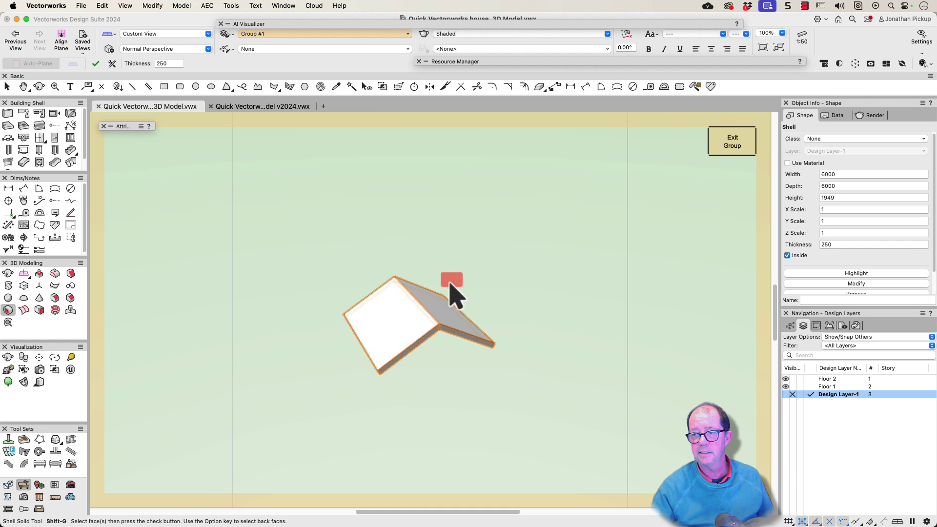
click(800, 255)
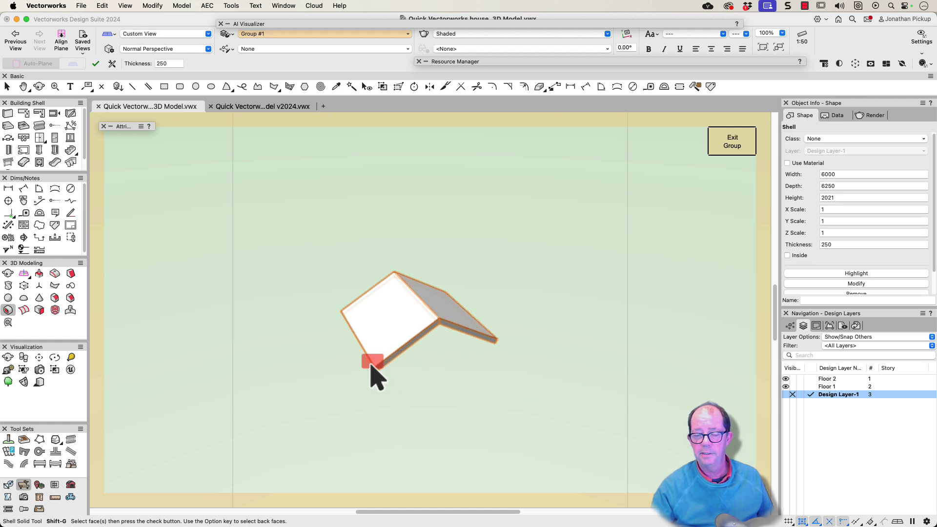
shift+middle_drag(375, 378, 419, 297)
shift+middle_drag(360, 376, 372, 330)
- Lengthen the garage roof, extend its eave by 450 and gable by 400 to 6450 × 7029
click(40, 273)
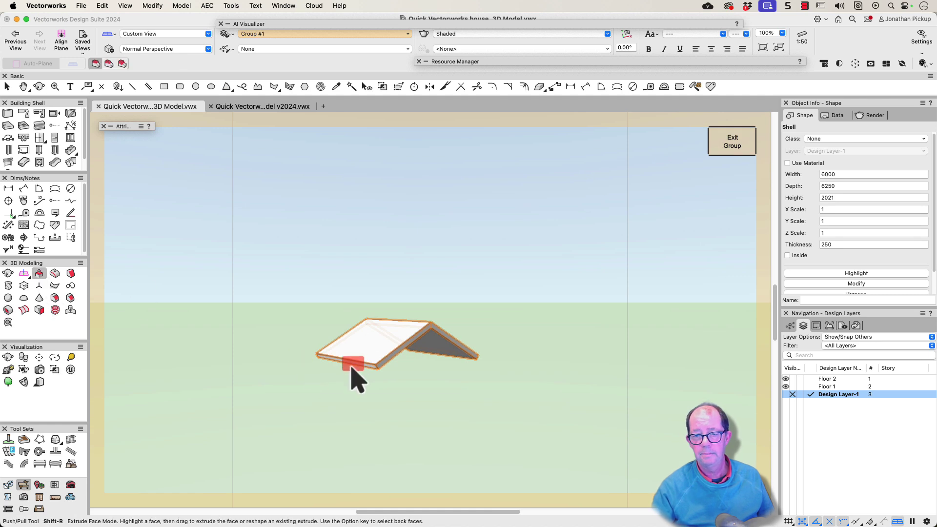
drag(359, 376, 305, 399)
shift+middle_drag(393, 342, 253, 330)
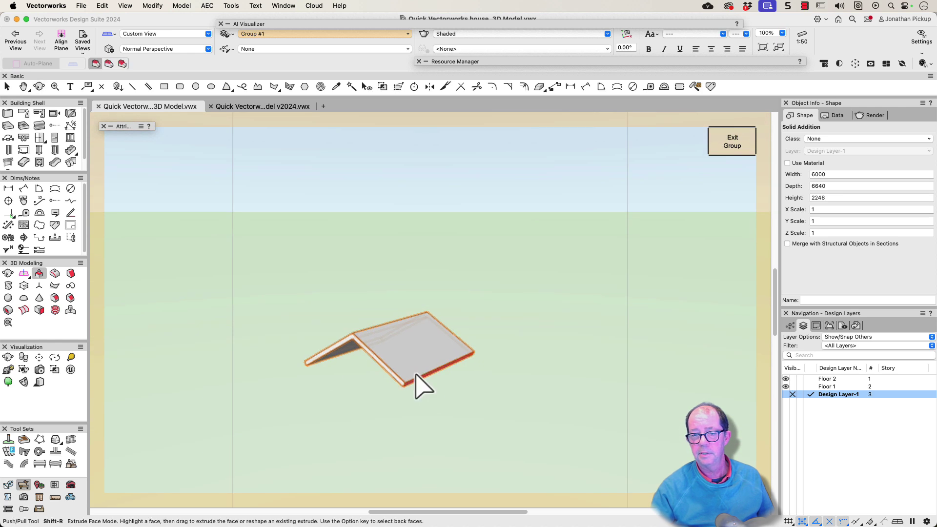
scroll(417, 385, up, 5)
drag(412, 387, 443, 411)
text(50)
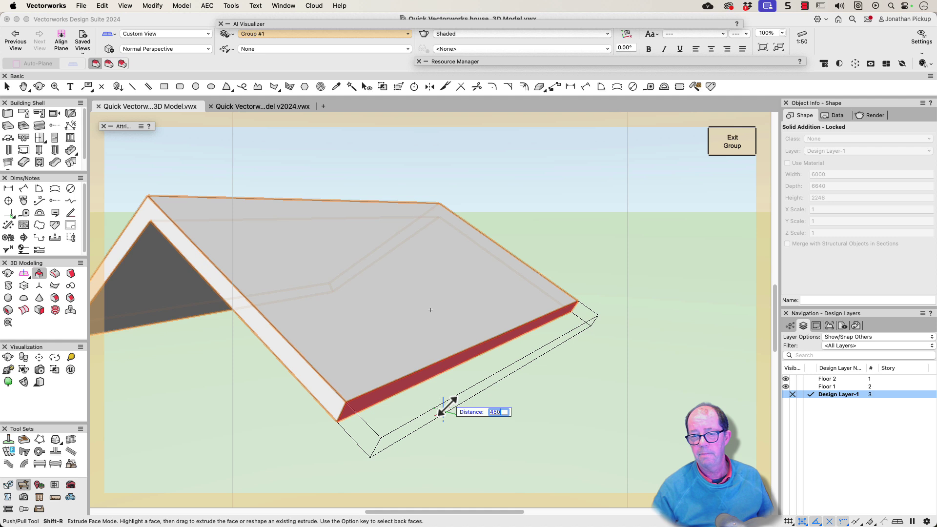
key(Tab)
click(443, 411)
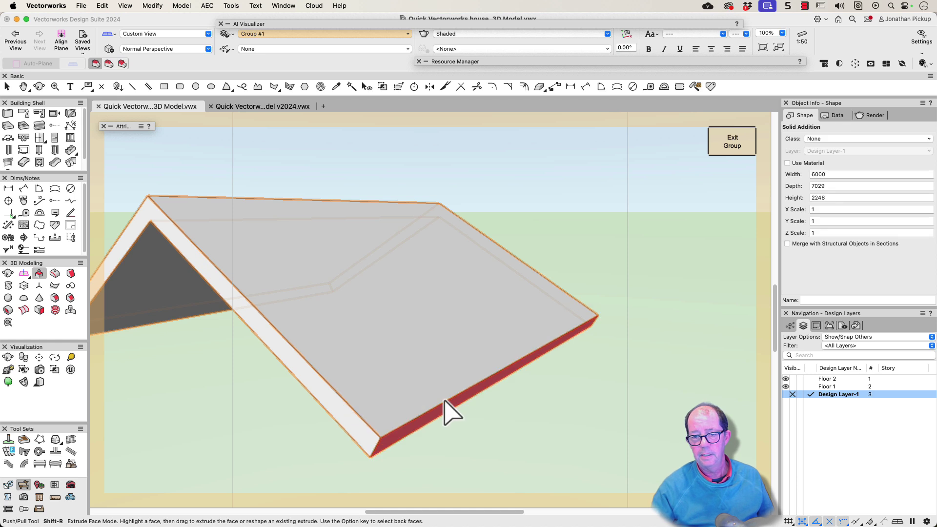
drag(360, 434, 299, 451)
text(4)
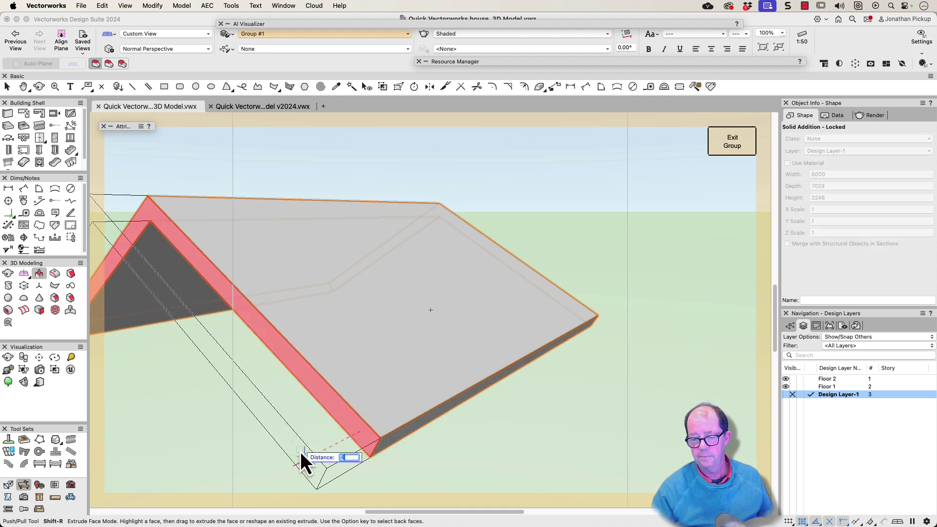
text(00)
key(Tab)
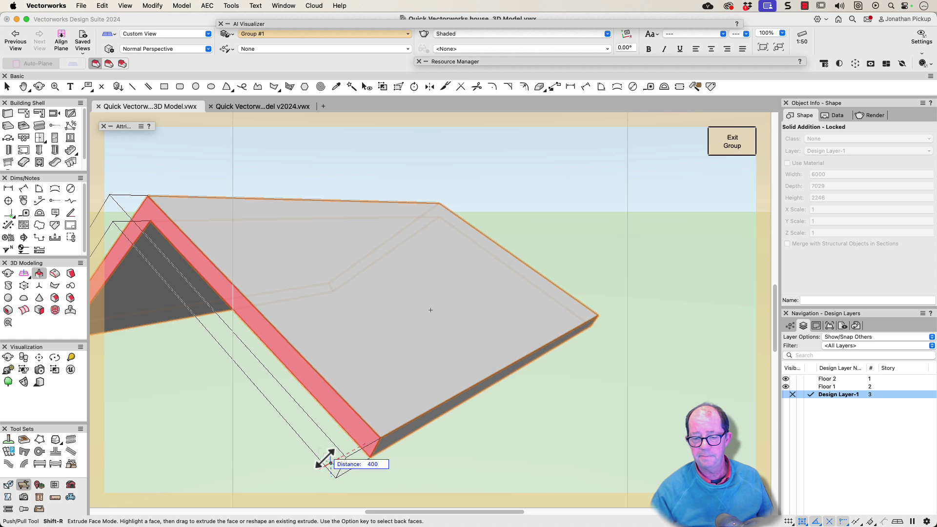
click(324, 461)
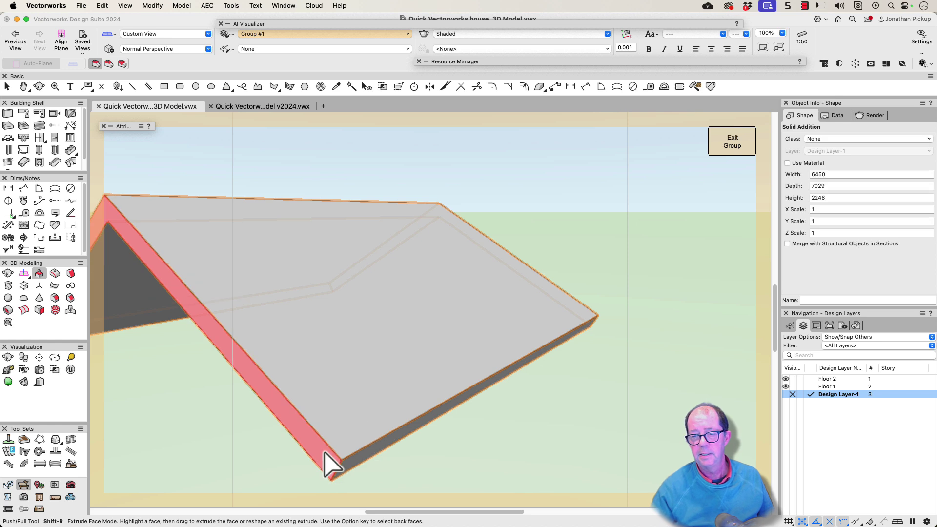
- Show the ghosted house again and exit the roof group so both roofs cap the house
click(871, 65)
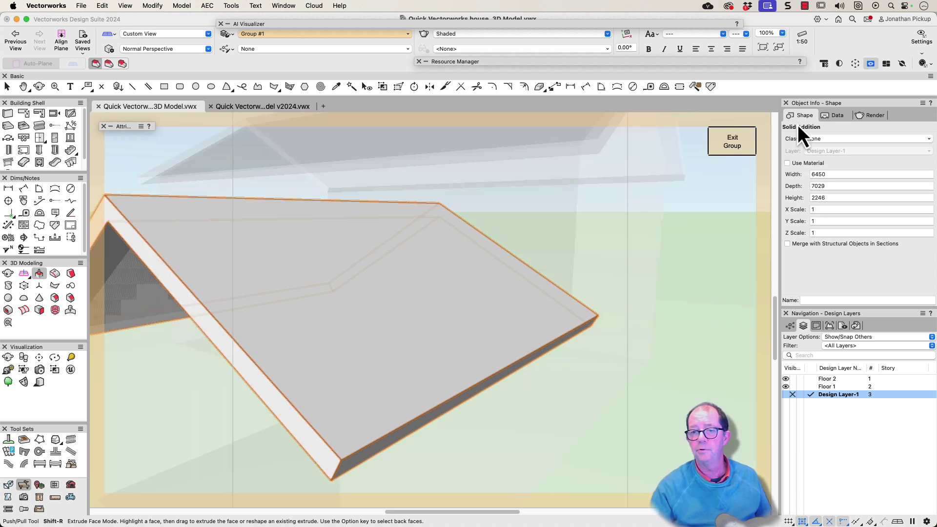
key(shift+c)
drag(472, 278, 554, 296)
key(shift+r)
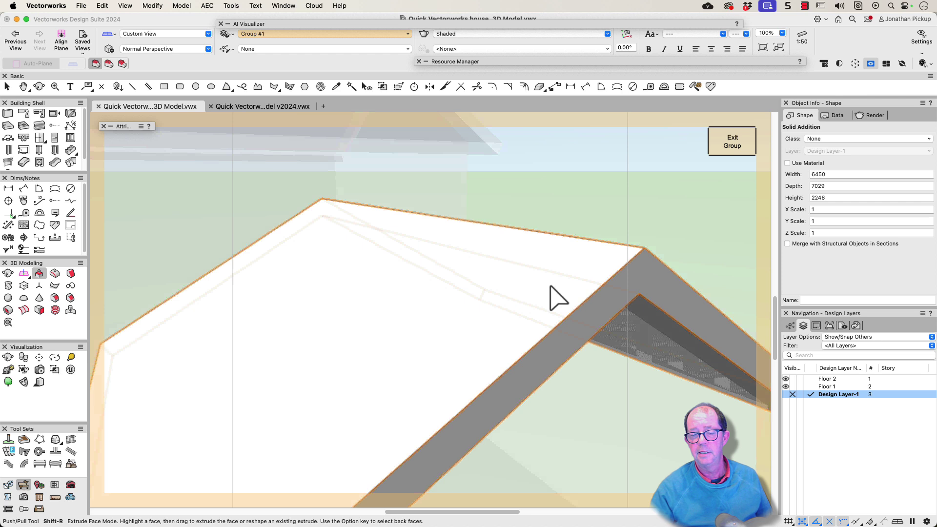
scroll(537, 300, down, 5)
click(718, 151)
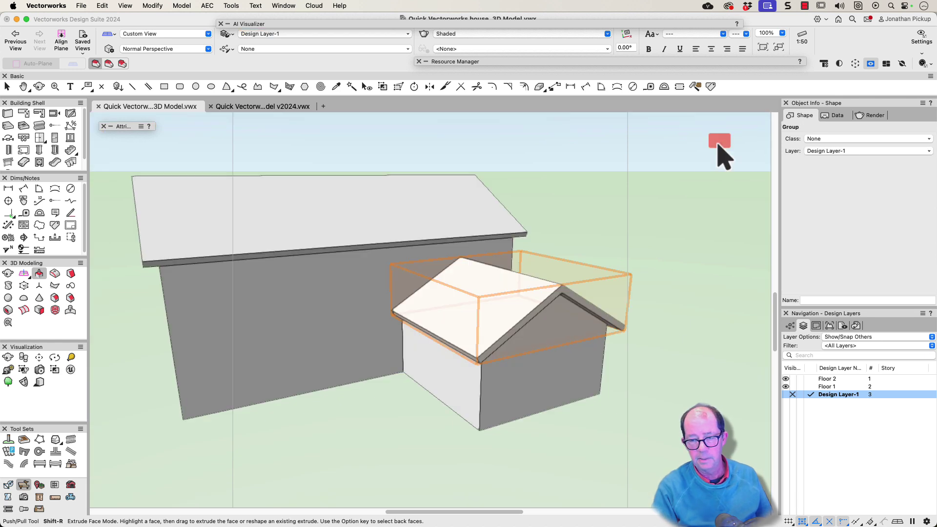
- Select all house solids and run Model to Floorplan, creating 250 inside walls on Floor 1 and Floor 2
shift+middle_drag(477, 261, 580, 276)
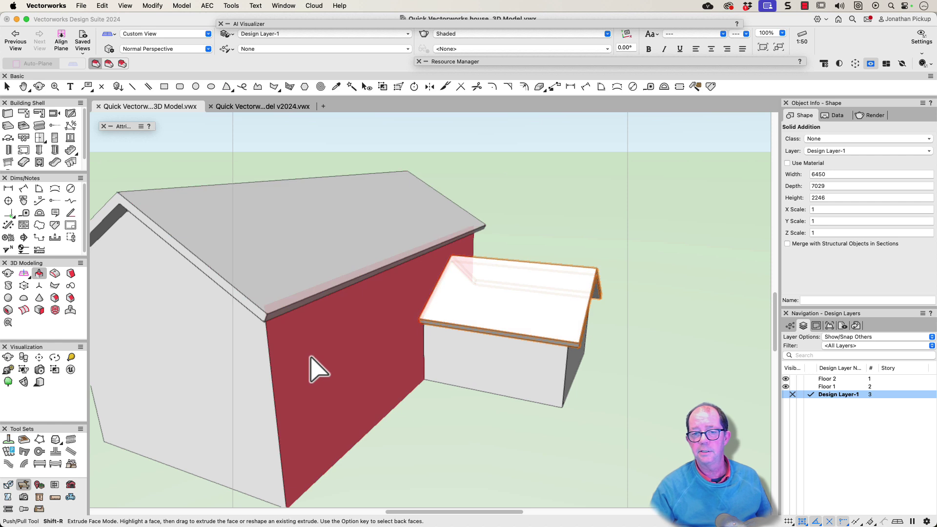
scroll(468, 356, down, 6)
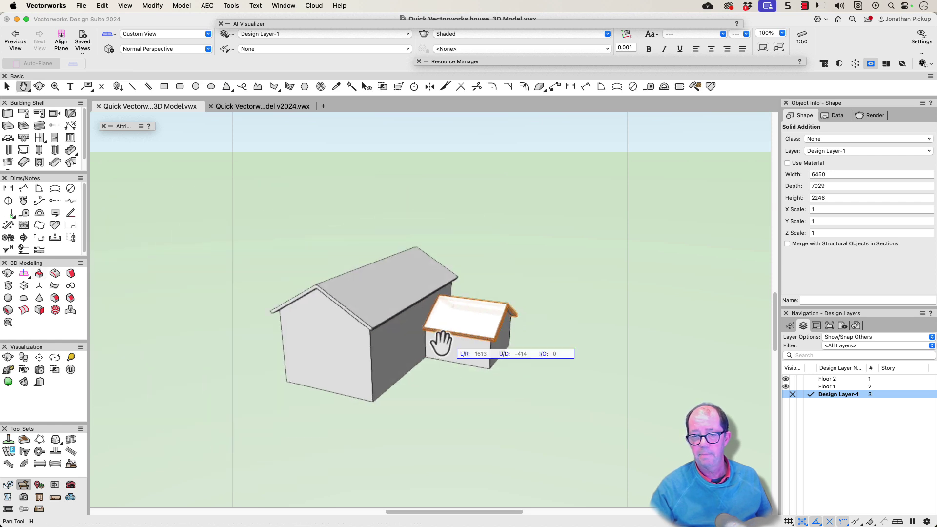
key(super+a)
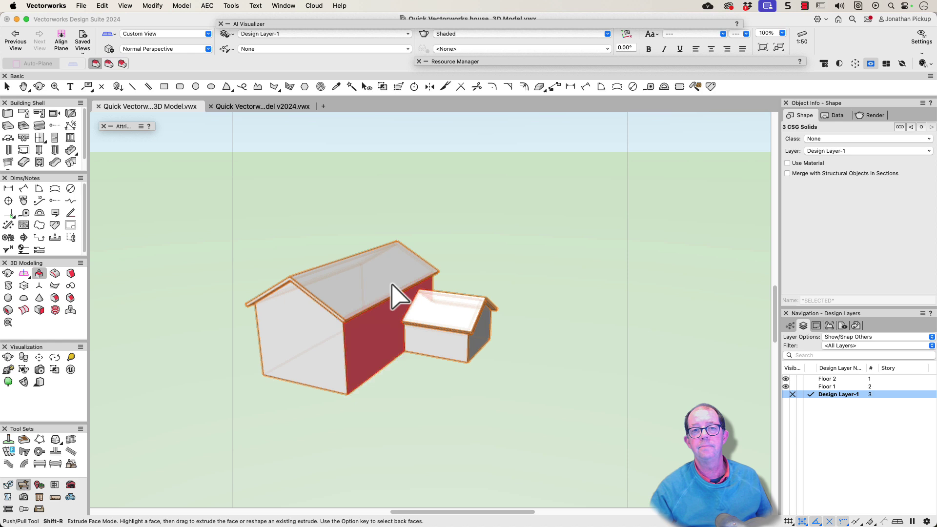
click(207, 5)
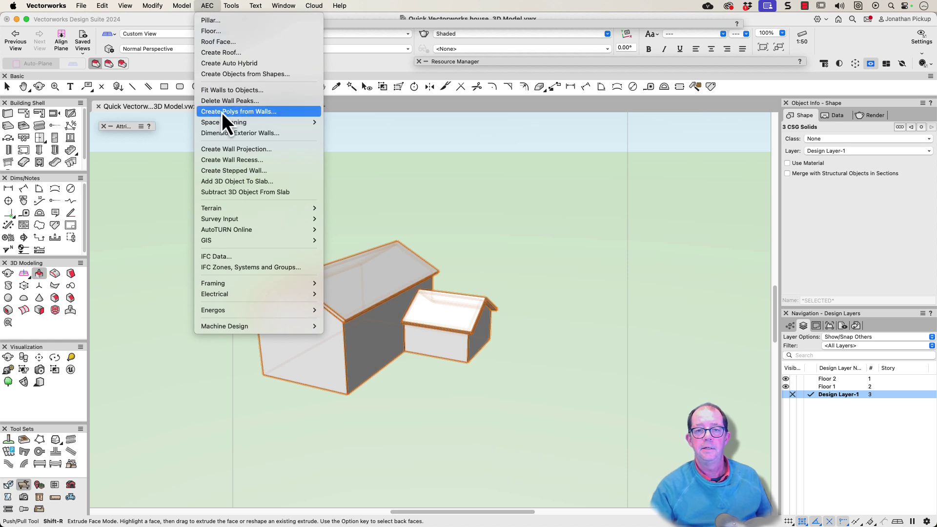
mouse_move(222, 122)
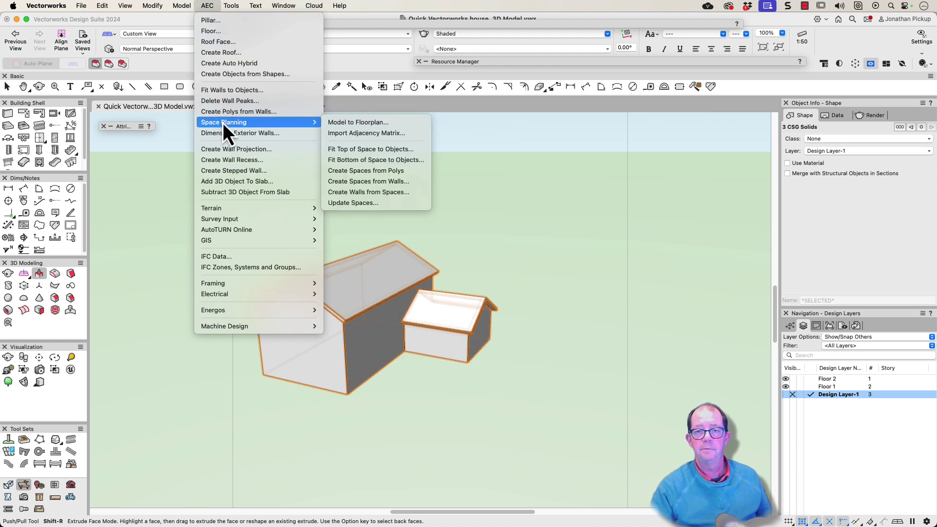
click(382, 125)
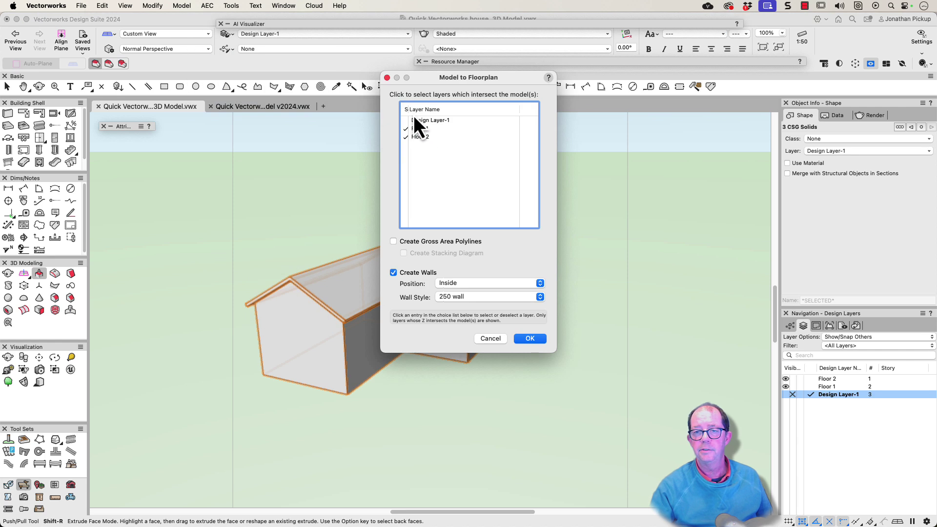
drag(405, 109, 427, 108)
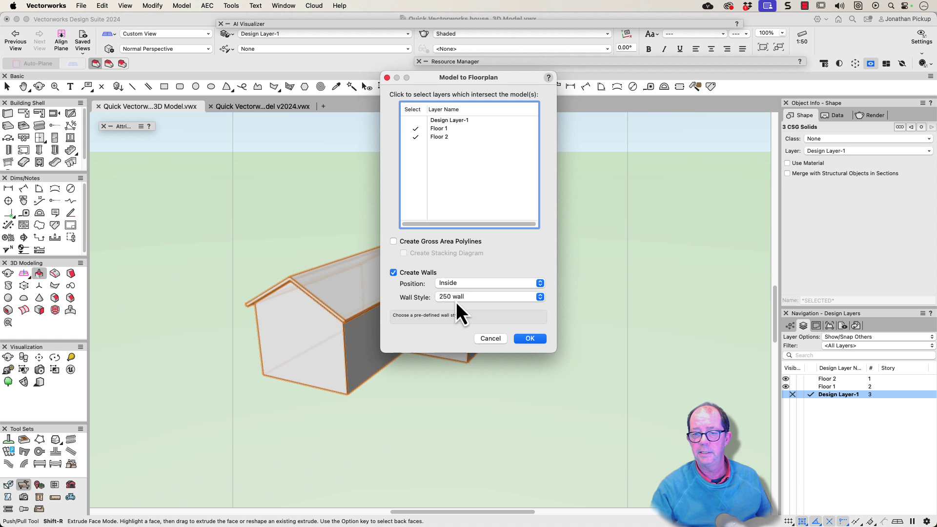
click(523, 339)
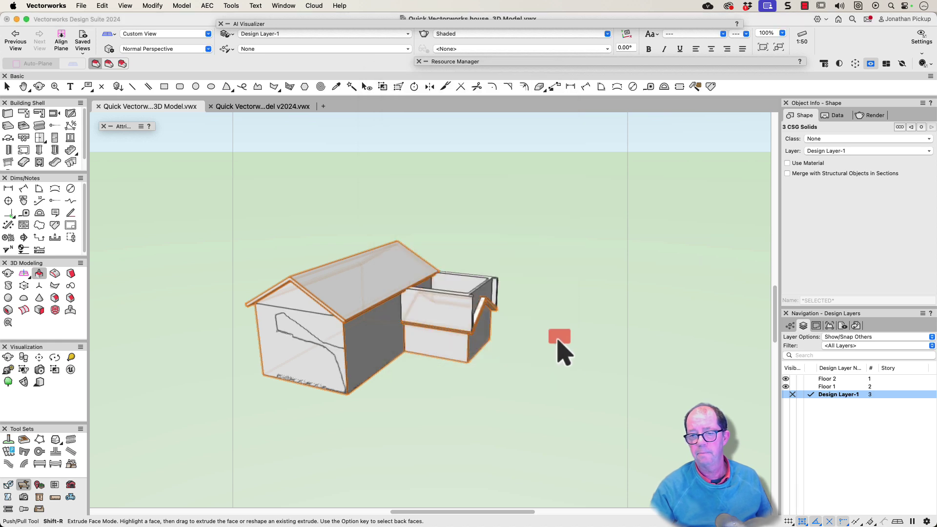
- Hide Floor 1 and Floor 2, make Floor 2 active, and push the wall end in by 1500
click(792, 388)
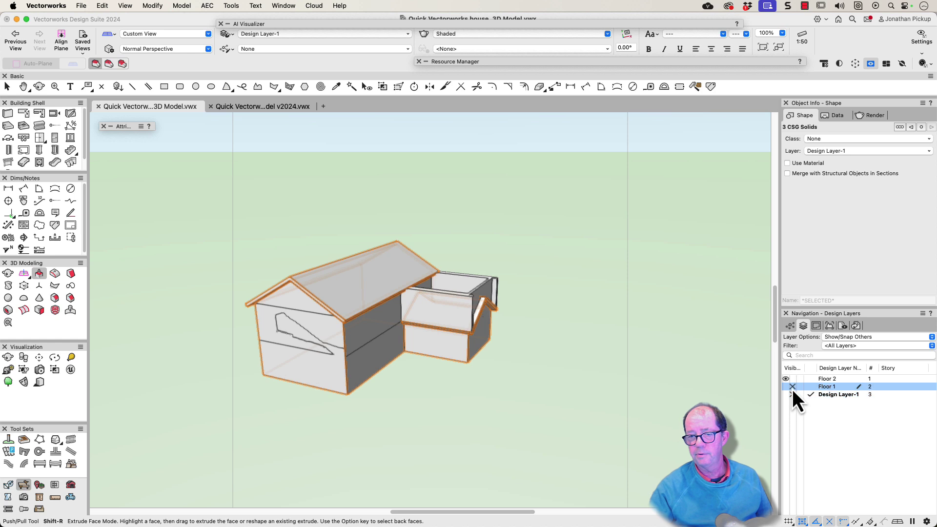
click(794, 379)
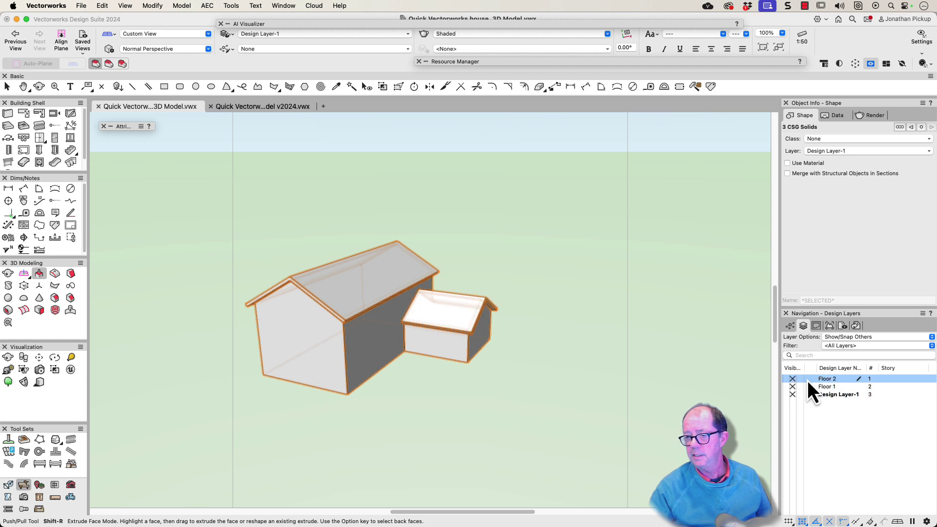
click(808, 379)
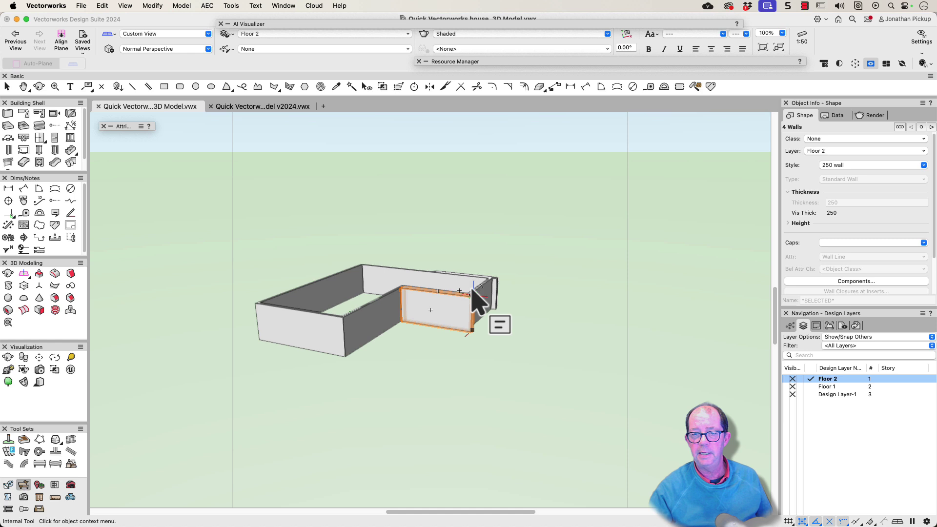
middle_drag(476, 300, 530, 241)
key(shift+r)
drag(494, 275, 501, 294)
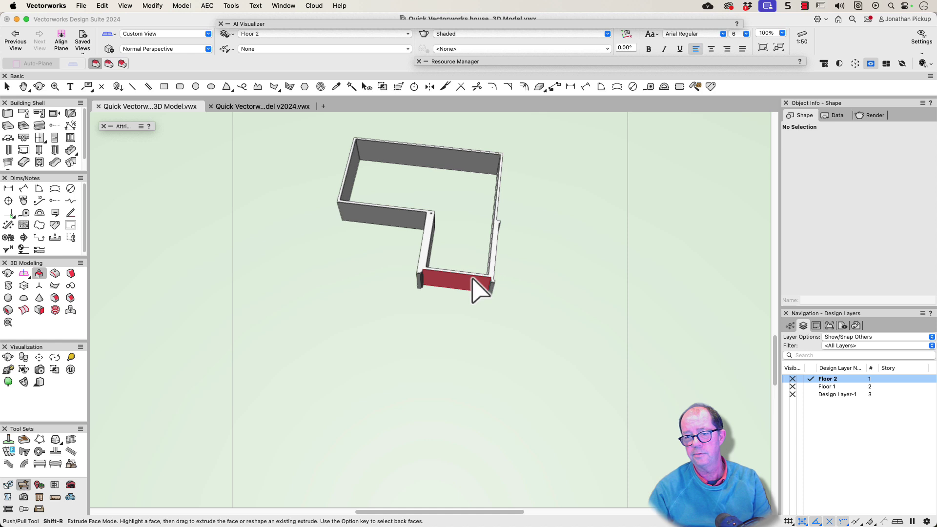
- Delete the extra short Floor 2 walls and join the front and right walls into a closed corner
key(x)
middle_drag(472, 279, 570, 273)
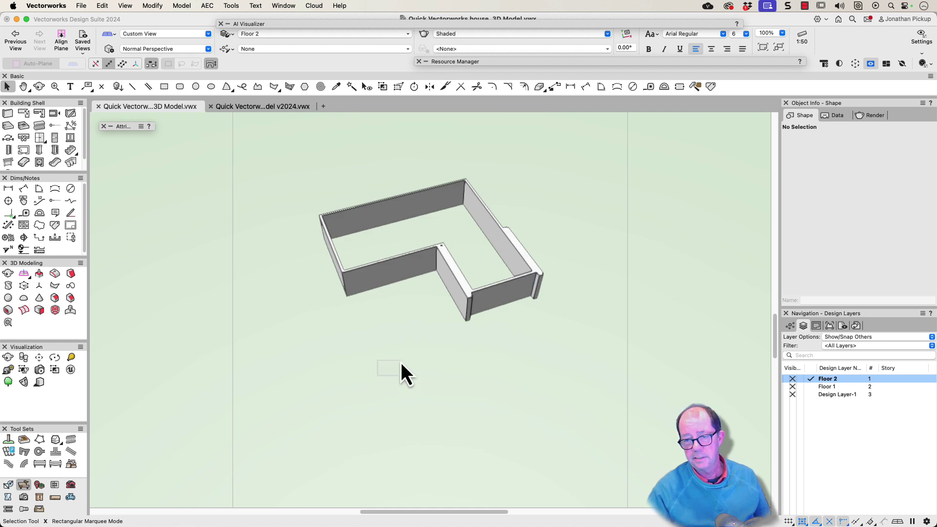
drag(377, 375, 574, 209)
key(Delete)
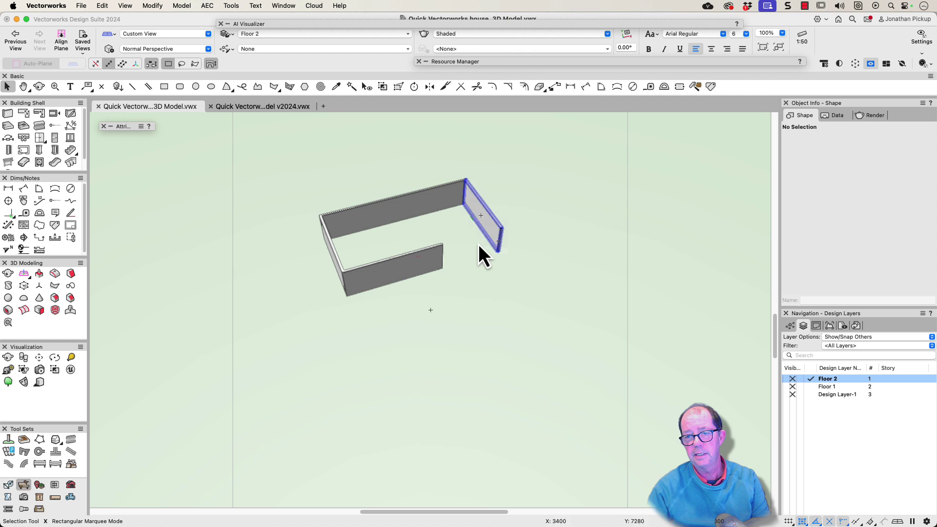
click(424, 280)
shift+click(494, 244)
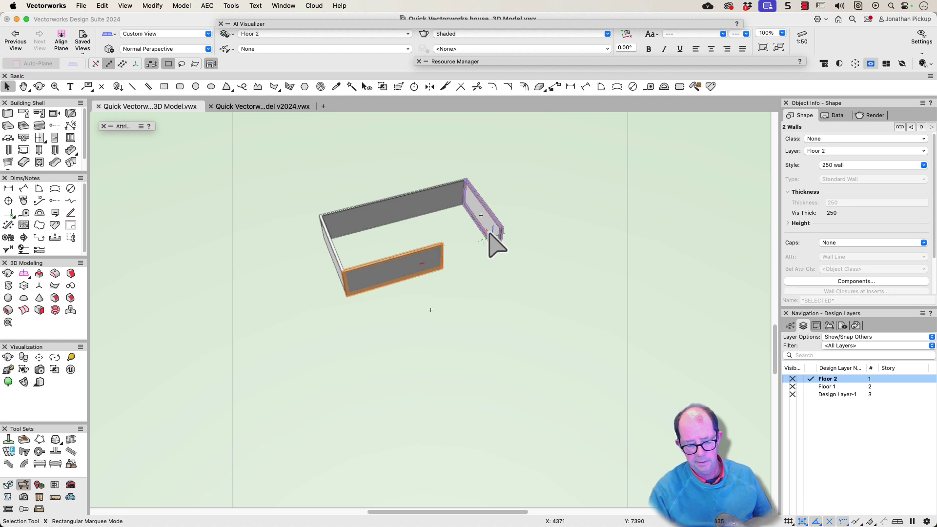
key(super+j)
- Show Floor 1 and Floor 2 again and orbit to view both wall sets
shift+middle_drag(397, 241, 424, 195)
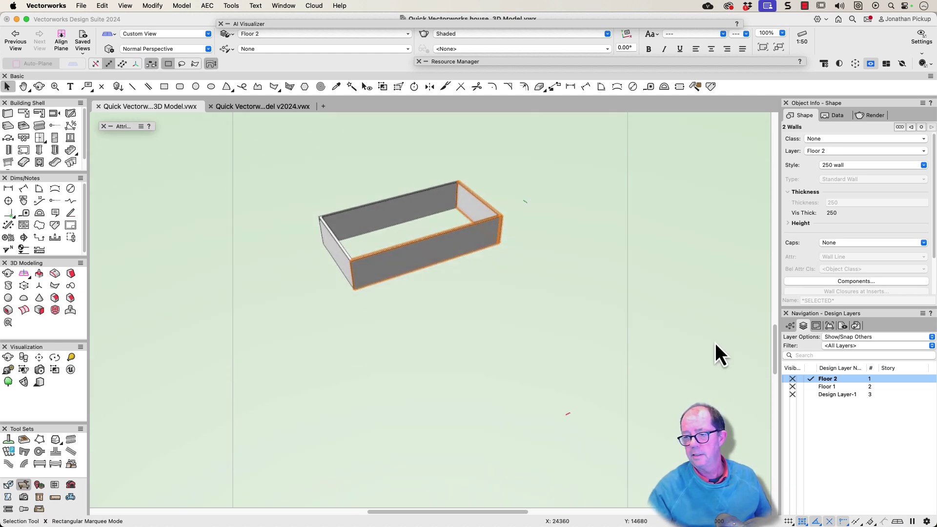
click(786, 379)
click(786, 387)
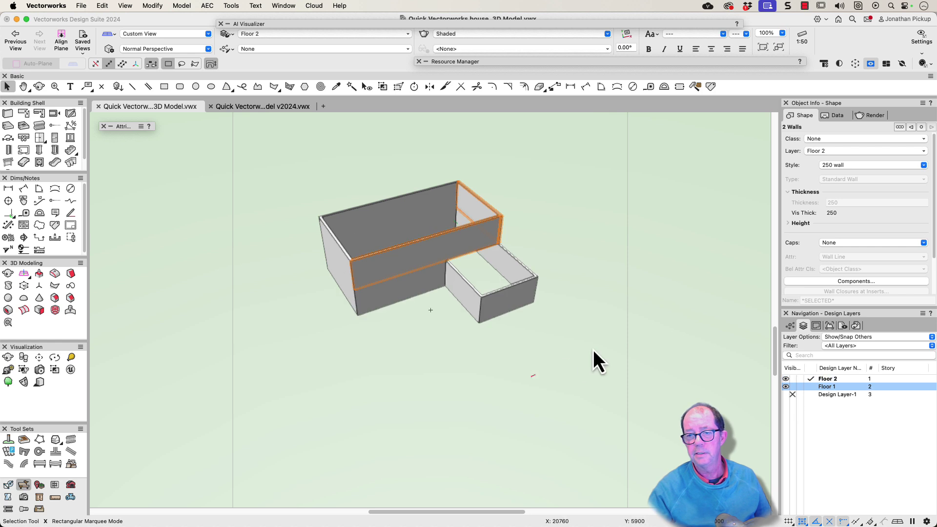
shift+middle_drag(593, 351, 594, 309)
scroll(502, 249, up, 5)
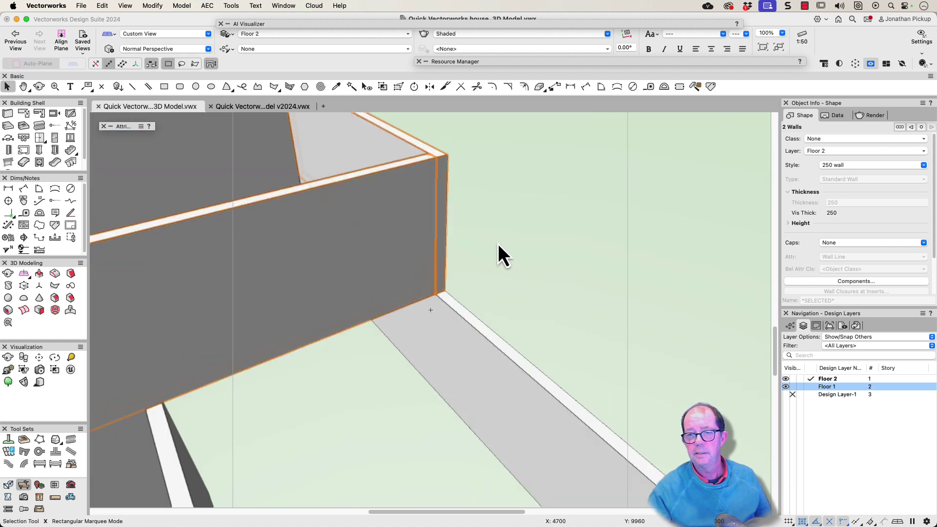
scroll(498, 244, down, 5)
shift+middle_drag(478, 351, 500, 296)
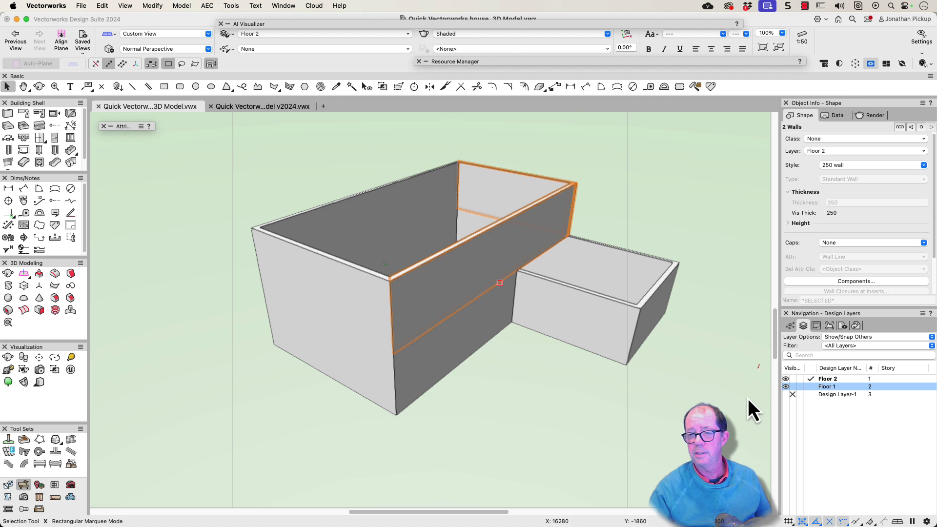
- Delete the Floor 2 walls, then the Floor 1 walls, and make Design Layer-1 active
scroll(571, 374, down, 3)
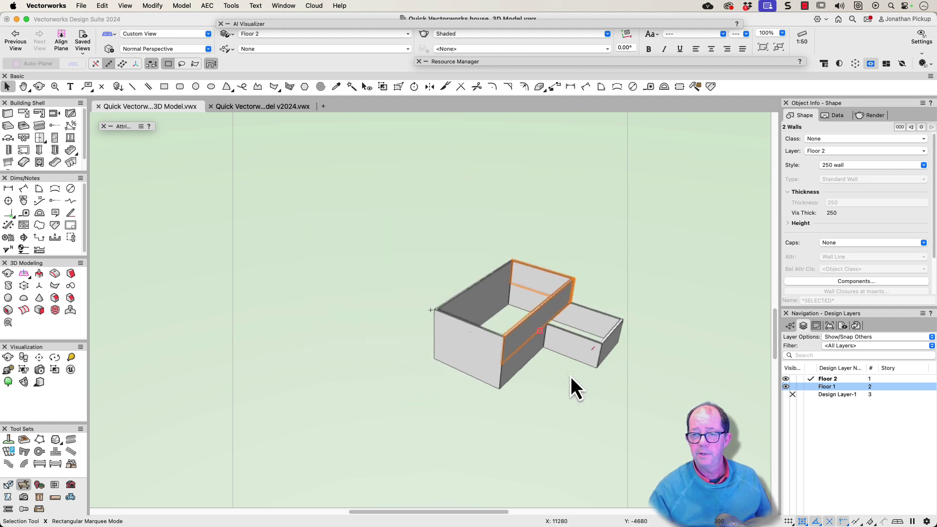
middle_drag(570, 377, 523, 355)
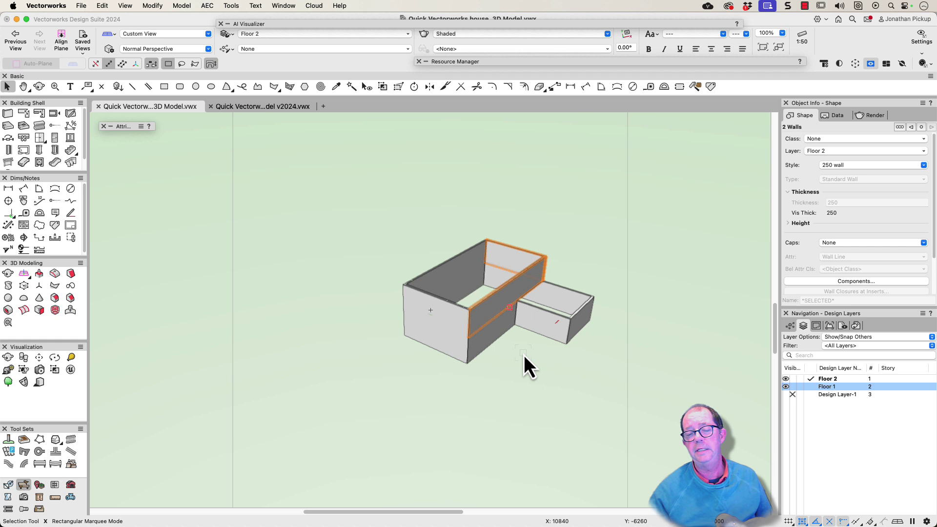
click(523, 356)
drag(351, 189, 625, 420)
key(Delete)
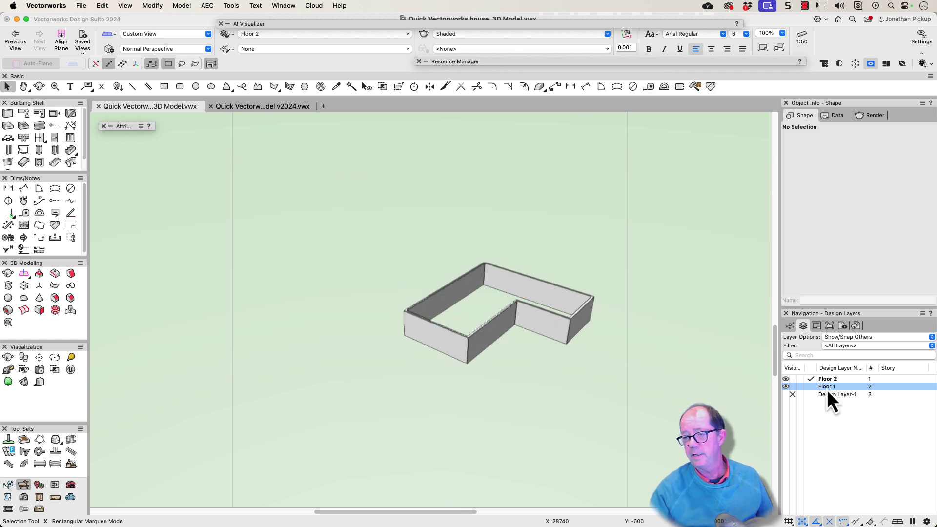
click(810, 386)
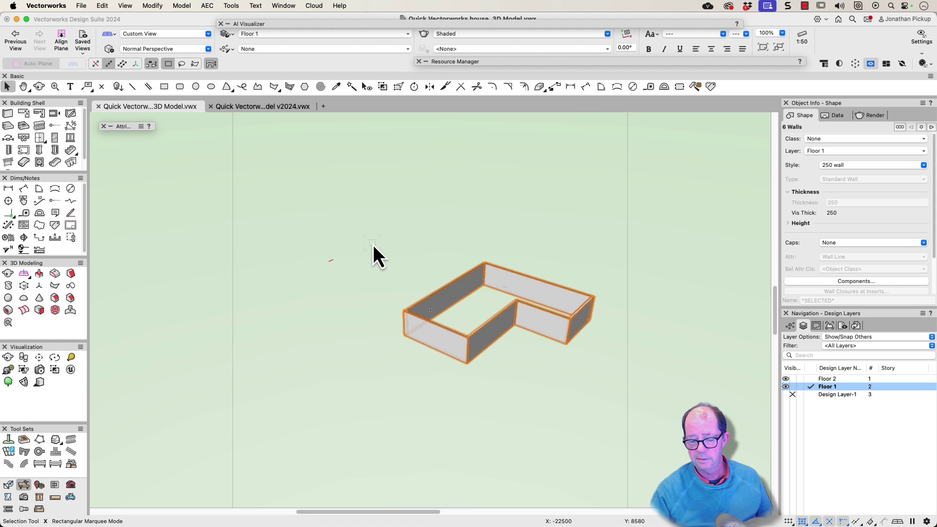
key(Delete)
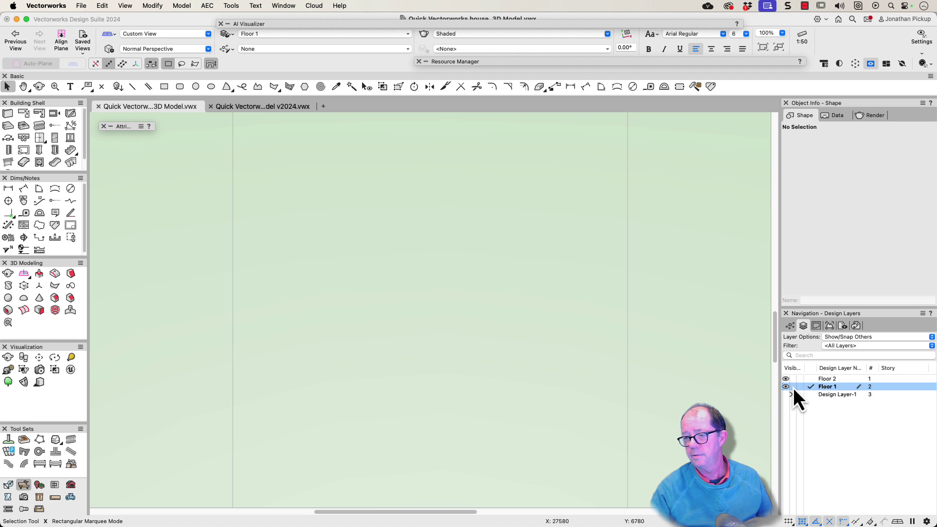
click(808, 394)
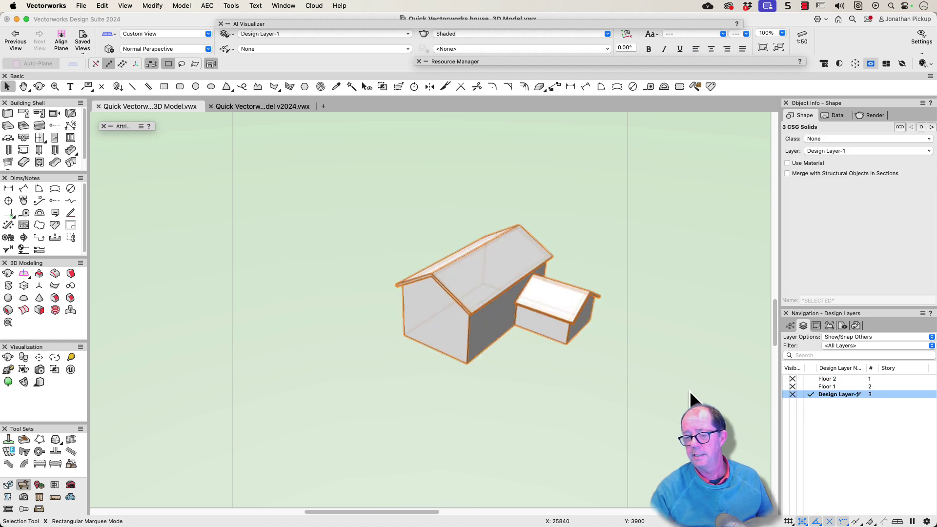
- From beneath the house, shell the main gabled solid 250 thick inside, removing its base face
shift+middle_drag(689, 390, 508, 115)
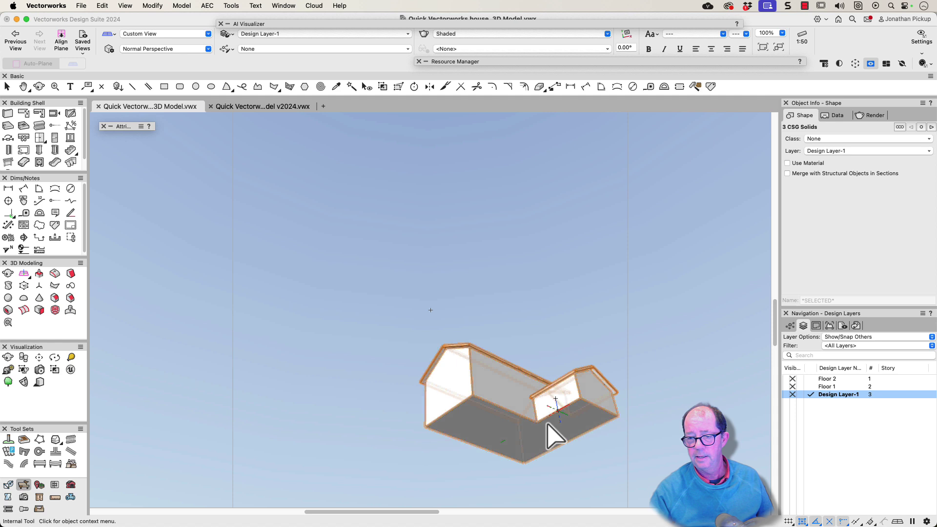
shift+middle_drag(546, 424, 540, 444)
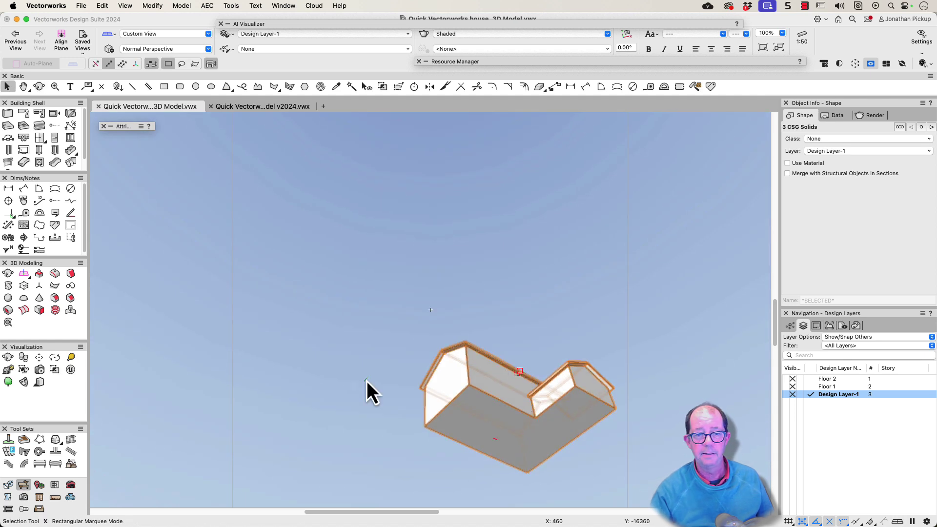
click(7, 311)
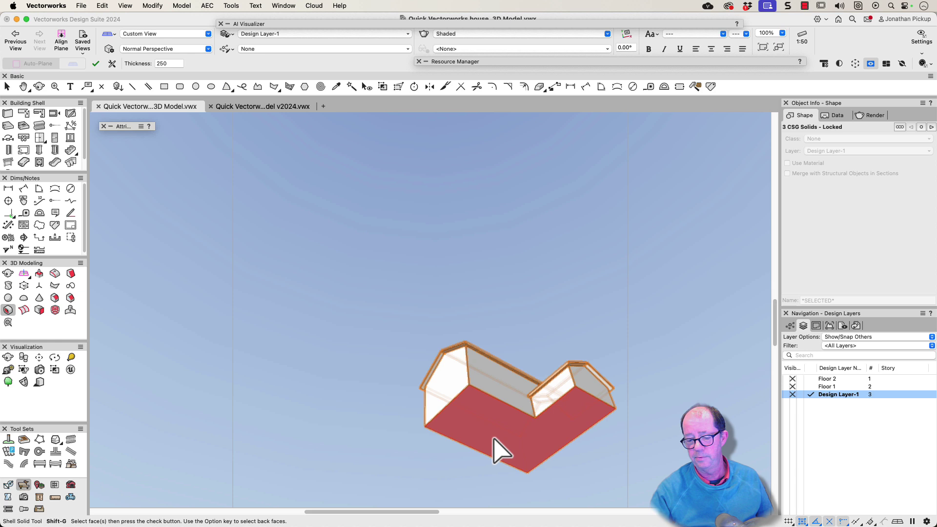
click(493, 449)
key(Return)
- Orbit back above to inspect the 14000 × 15000 × 8309 shell, then select the small wing's solid
shift+middle_drag(493, 399, 449, 347)
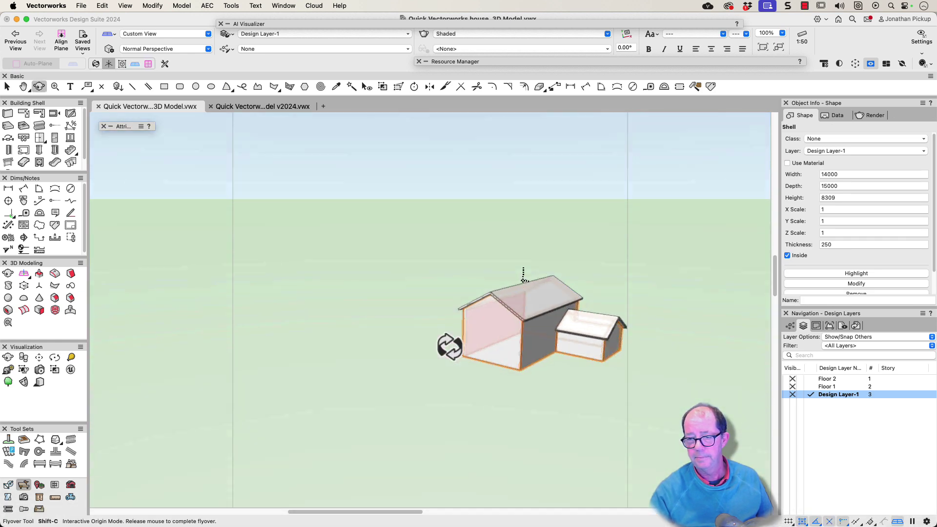
shift+middle_drag(524, 275, 472, 328)
scroll(451, 328, up, 5)
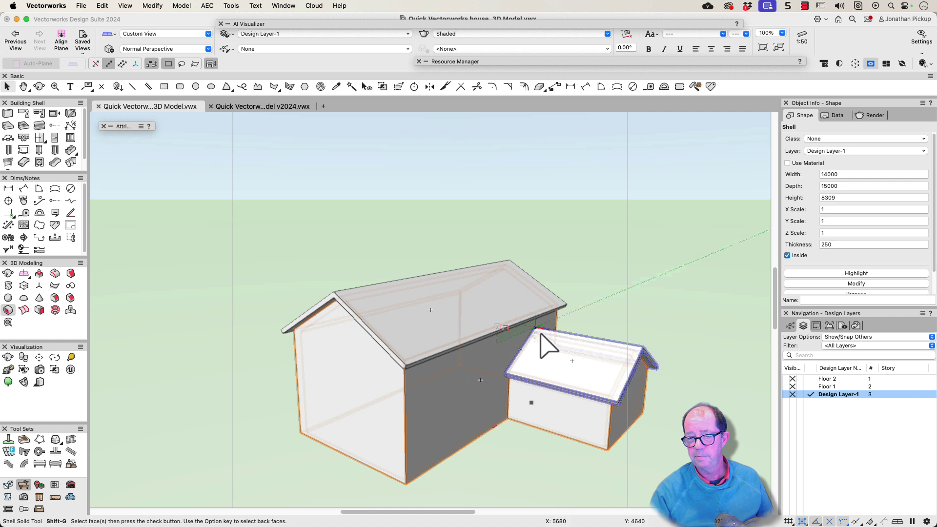
key(x)
click(574, 370)
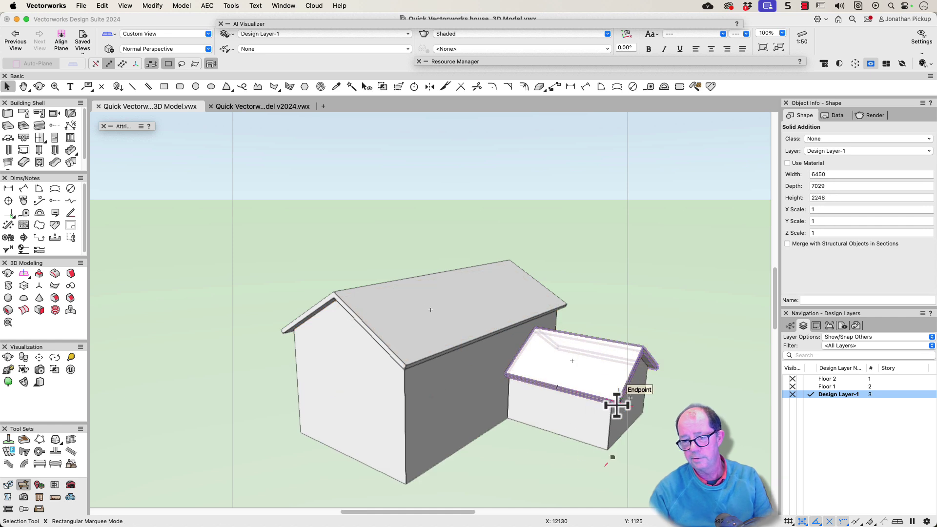
key(h)
drag(554, 370, 566, 345)
key(x)
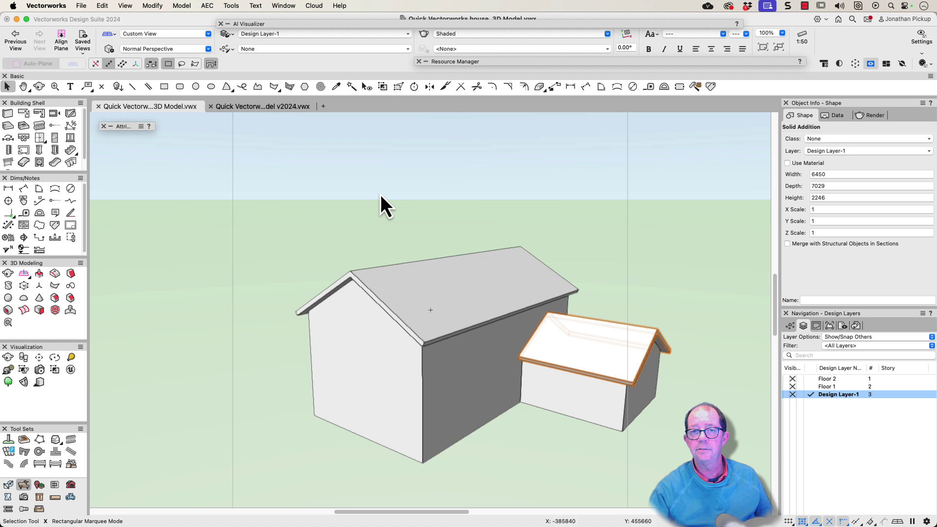
- Open the Model to Floorplan settings and dismiss them without changes
click(160, 5)
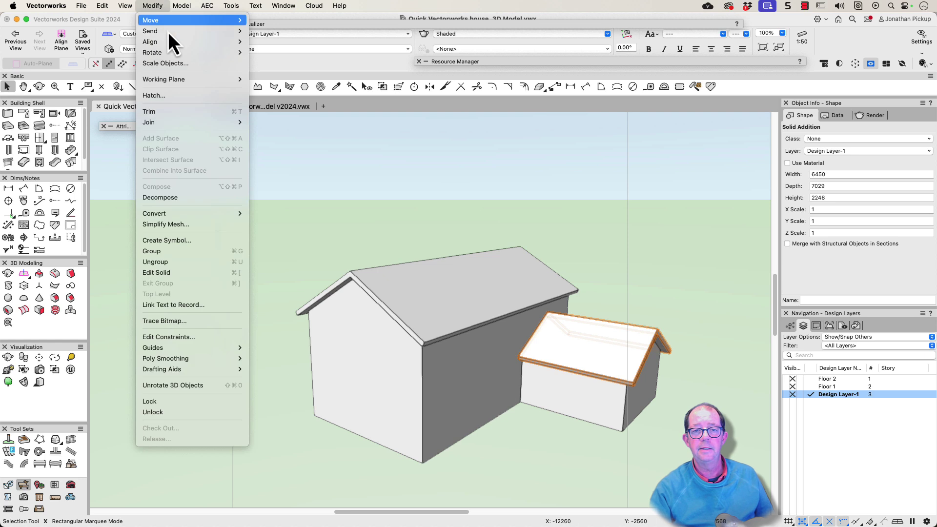
mouse_move(175, 83)
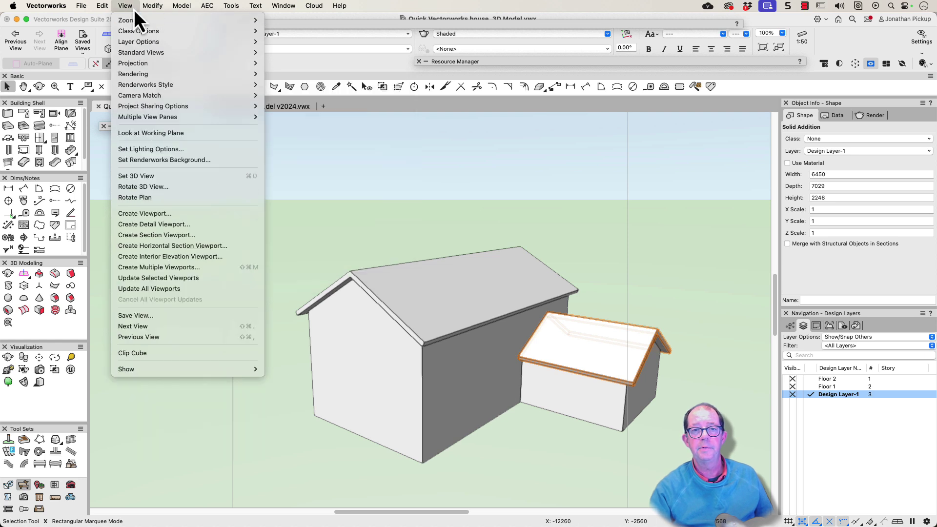
mouse_move(208, 10)
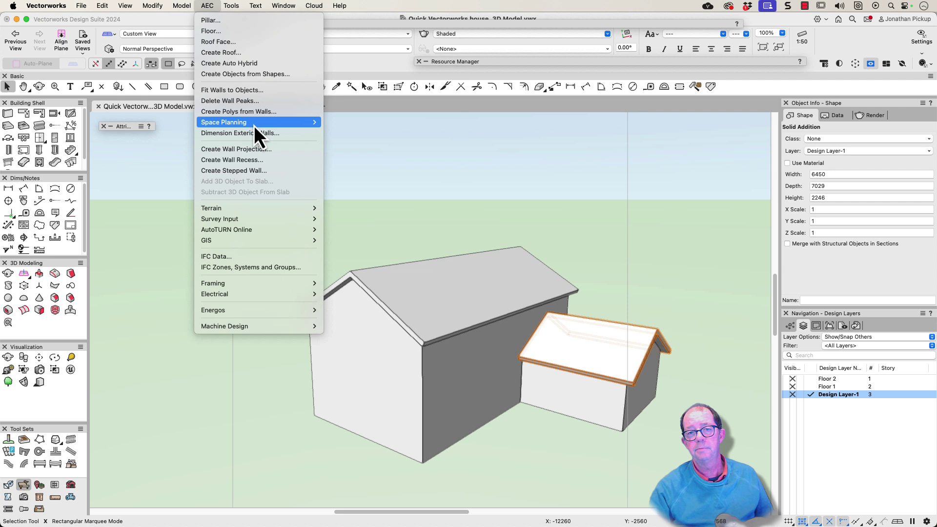
mouse_move(253, 123)
click(365, 123)
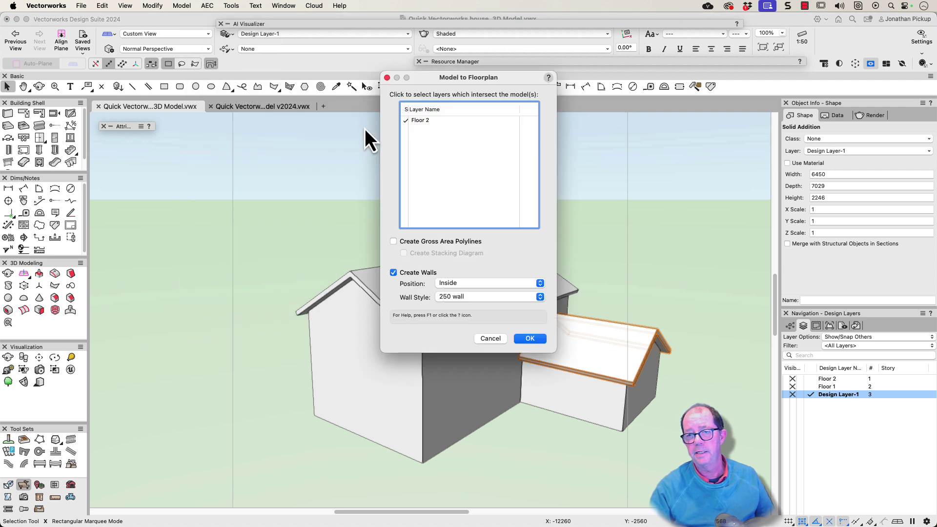
key(Escape)
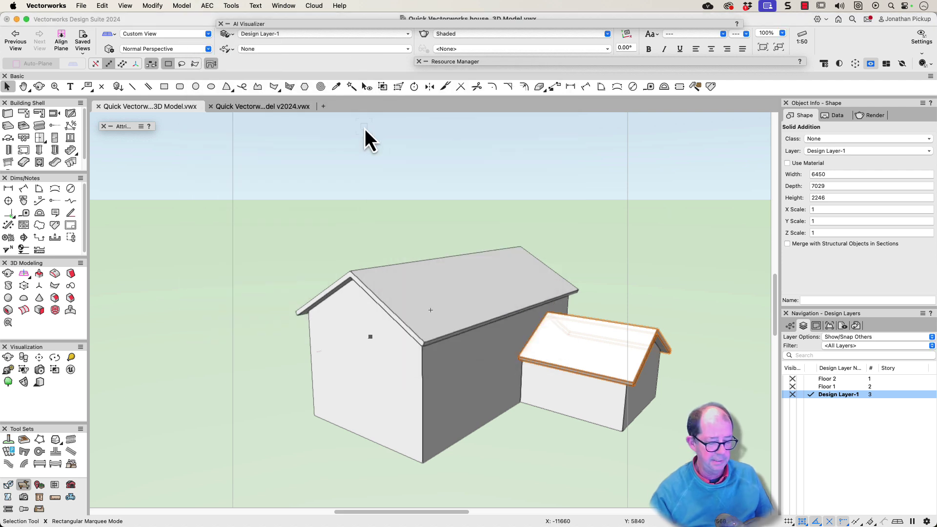
- Select only the house shell and run Model to Floorplan, creating 250 inside walls on Floor 1 and Floor 2
key(super+a)
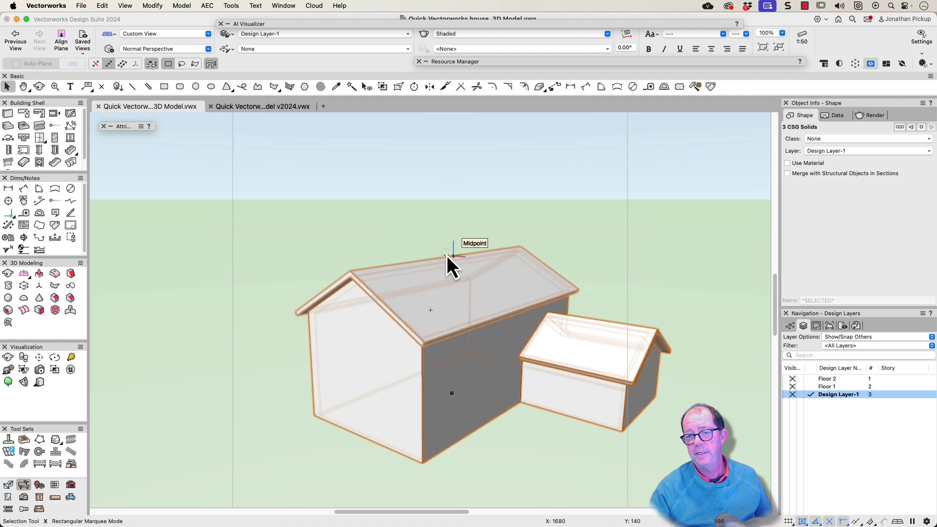
shift+click(458, 261)
shift+click(640, 361)
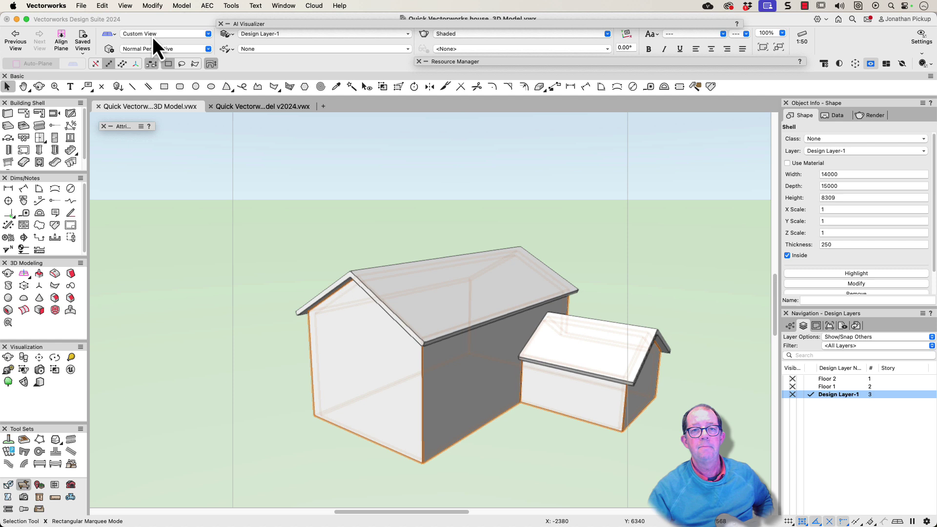
click(207, 6)
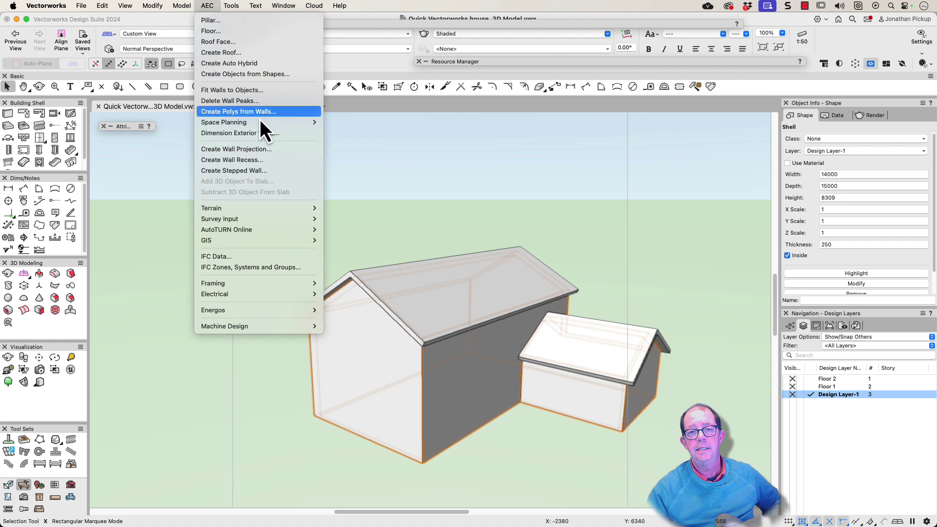
mouse_move(263, 123)
click(370, 123)
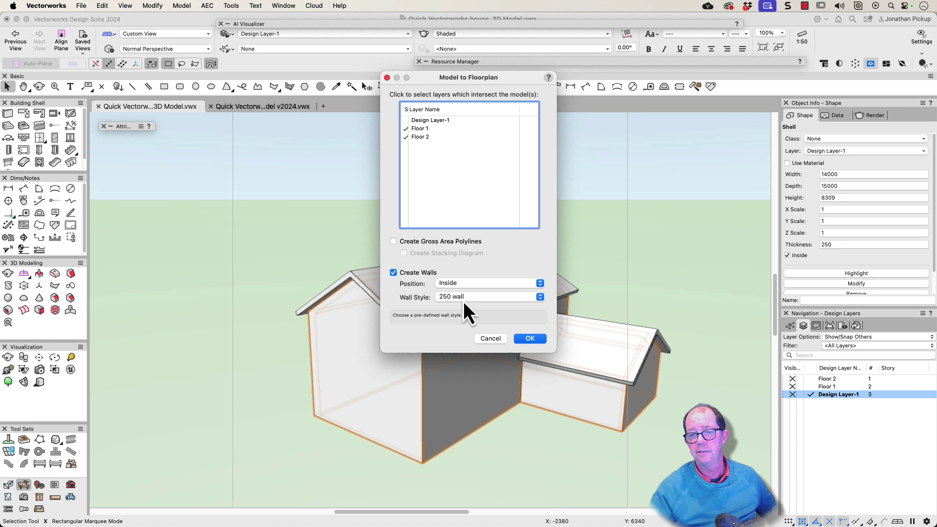
click(528, 338)
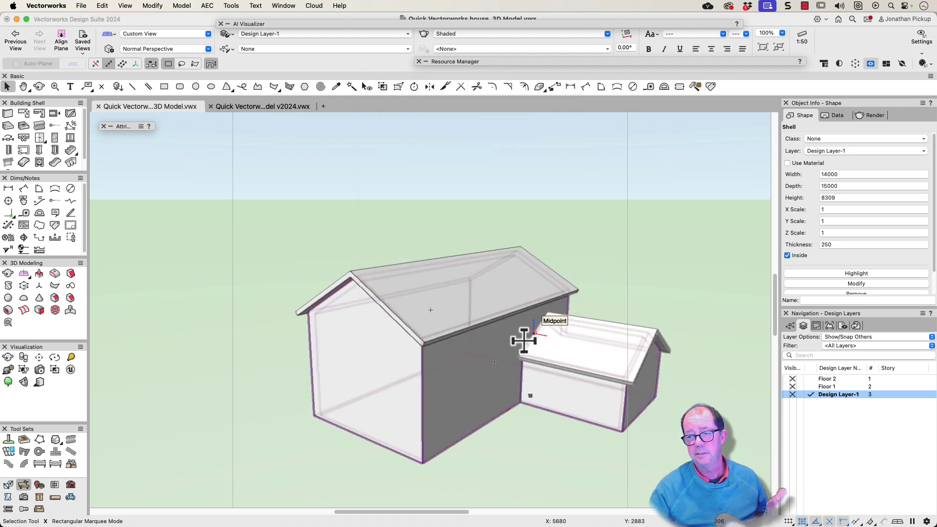
- Inspect Floor 1's six walls in an orbited 3-D view, then make Floor 2 the active layer
click(810, 387)
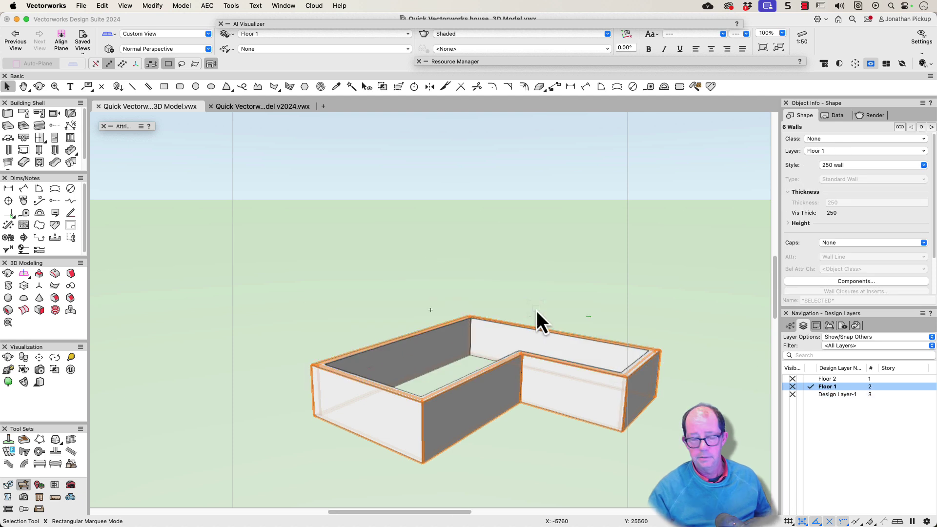
key(shift+c)
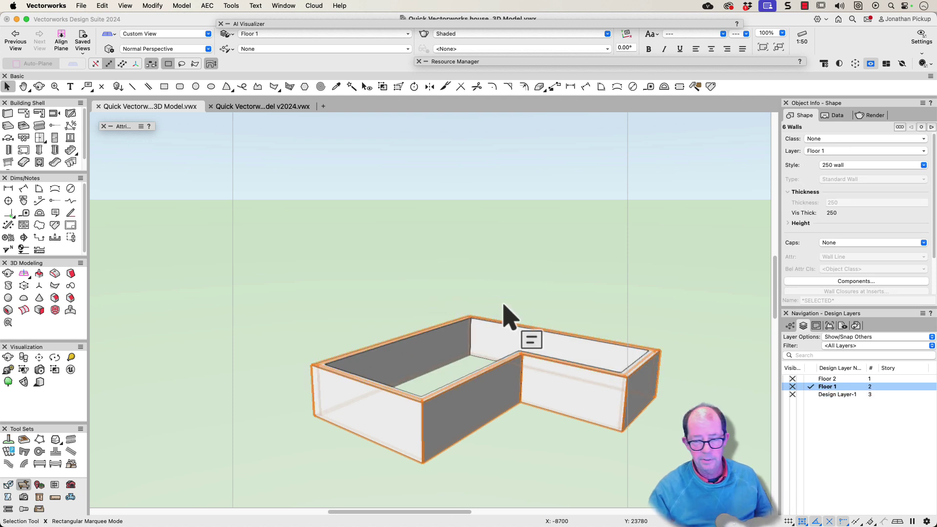
drag(504, 313, 498, 367)
scroll(591, 464, up, 6)
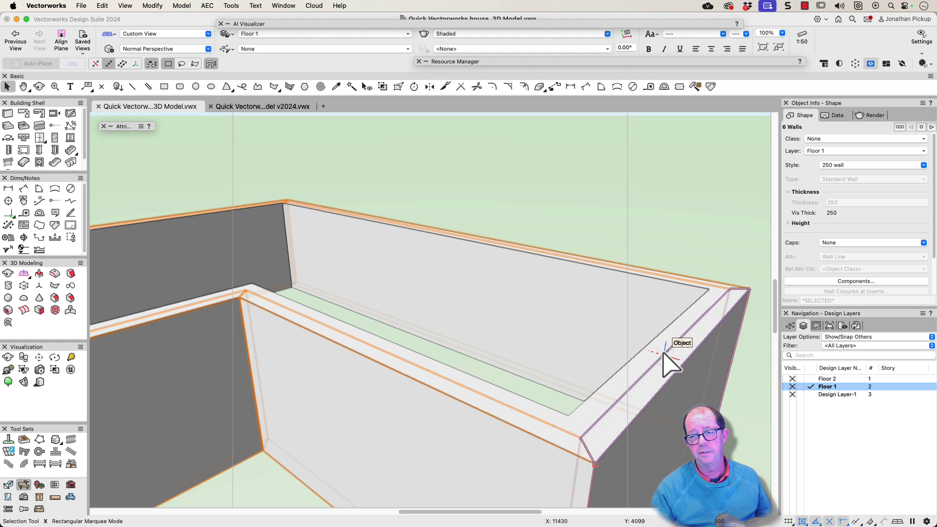
scroll(429, 381, down, 5)
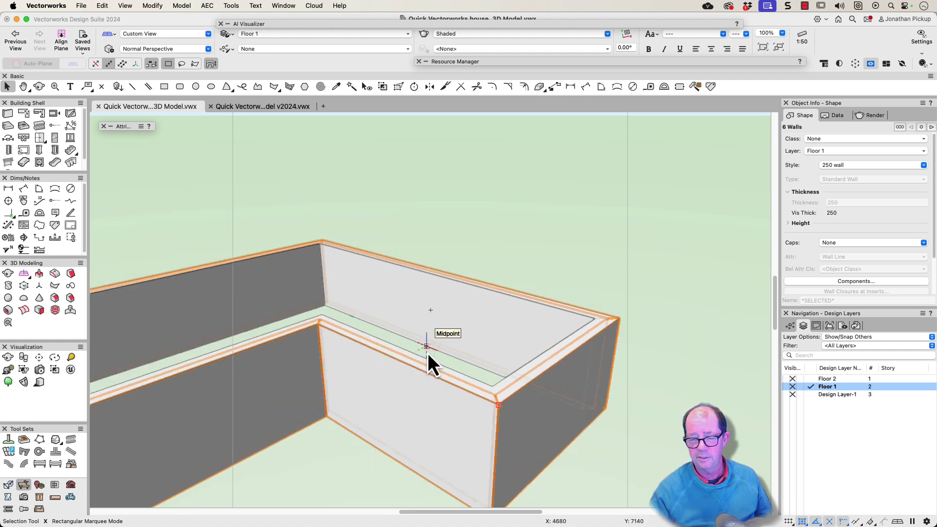
scroll(427, 353, down, 4)
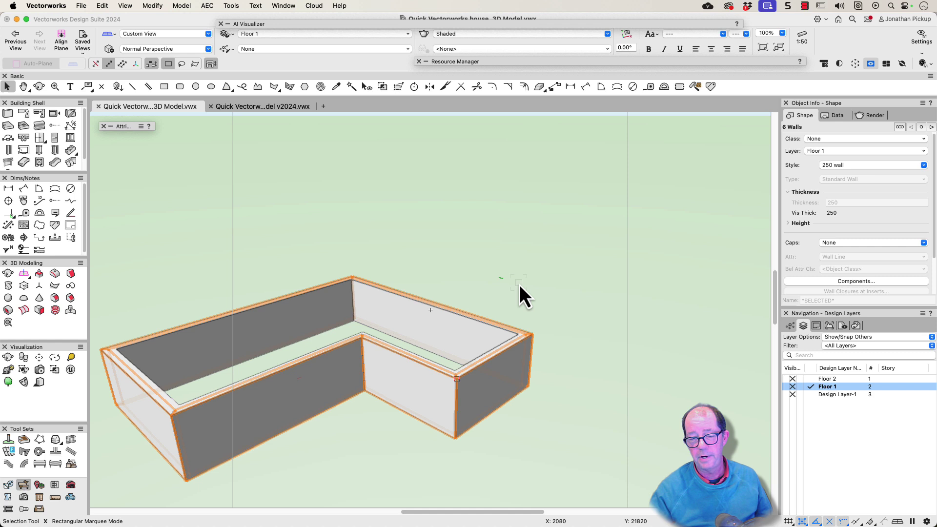
click(809, 379)
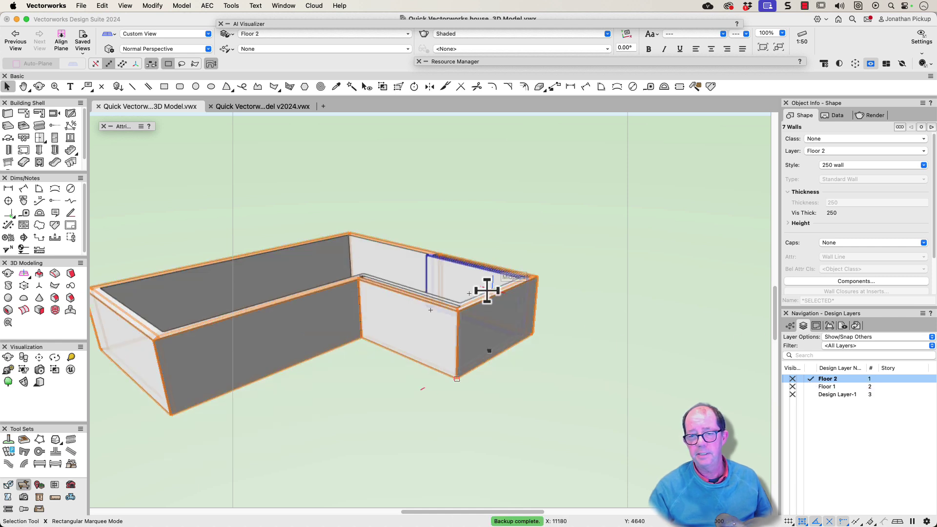
- Delete the two small-wing walls from Floor 2
shift+middle_drag(487, 293, 418, 373)
scroll(526, 220, up, 6)
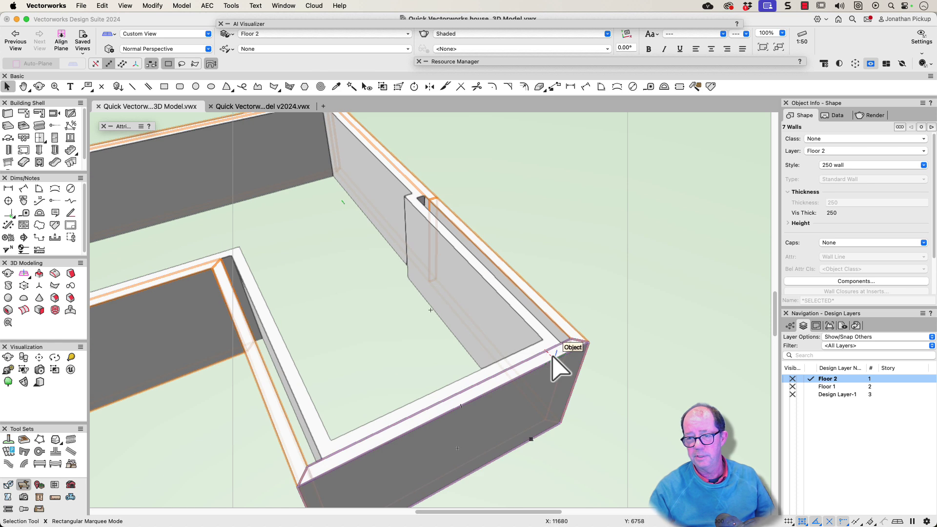
click(615, 310)
click(554, 310)
key(Delete)
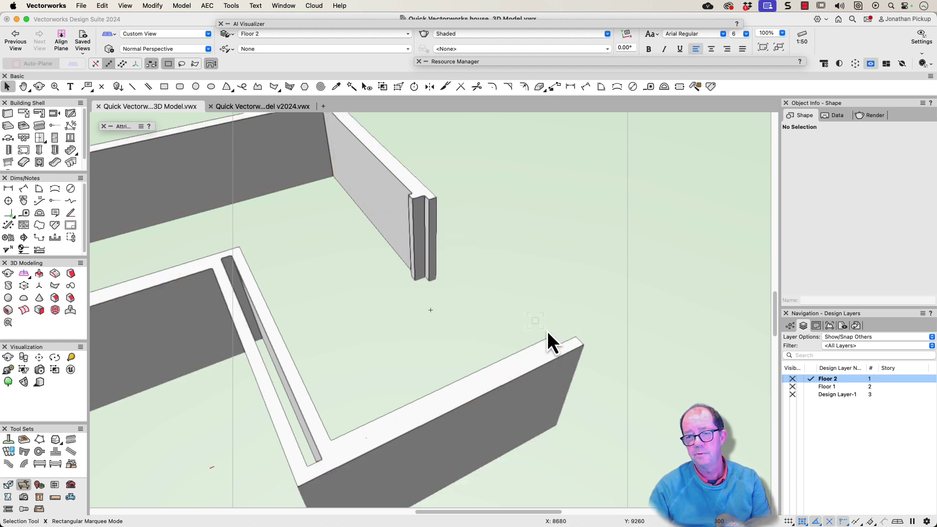
click(542, 342)
key(Delete)
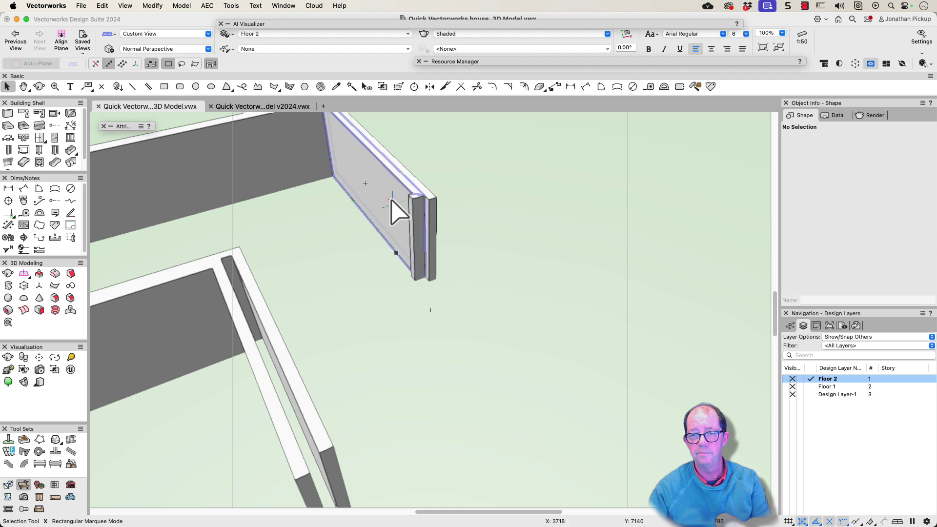
- Remove the diagonal front-right wall to close Floor 2's rectangle, then reactivate Design Layer-1
middle_drag(326, 418, 476, 359)
scroll(476, 366, down, 3)
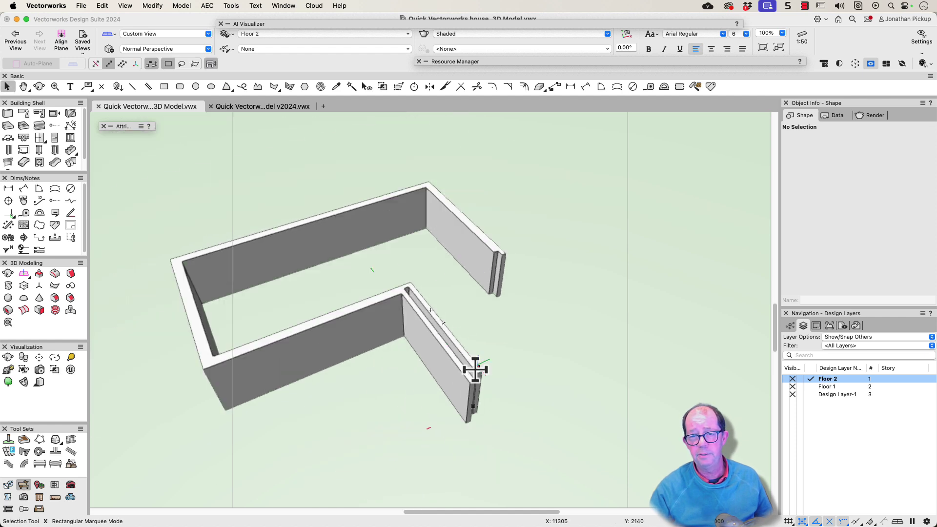
click(195, 311)
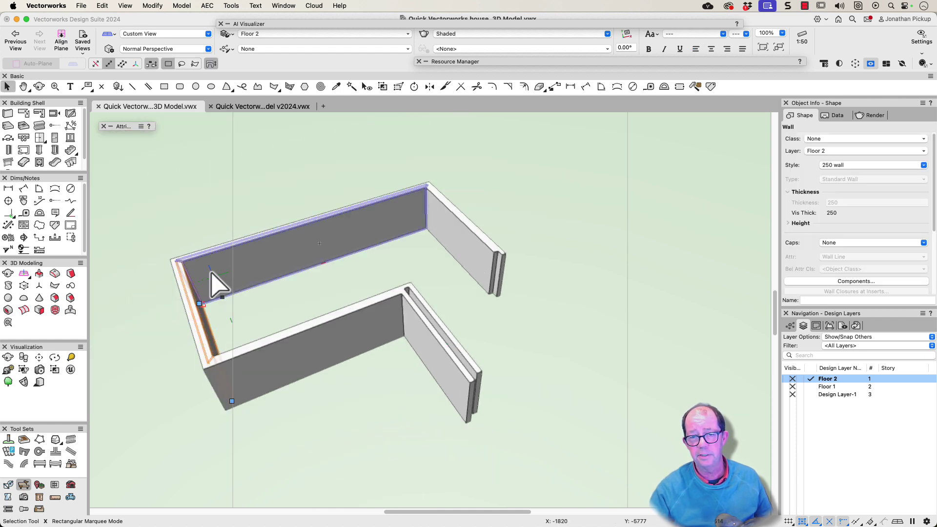
shift+click(359, 234)
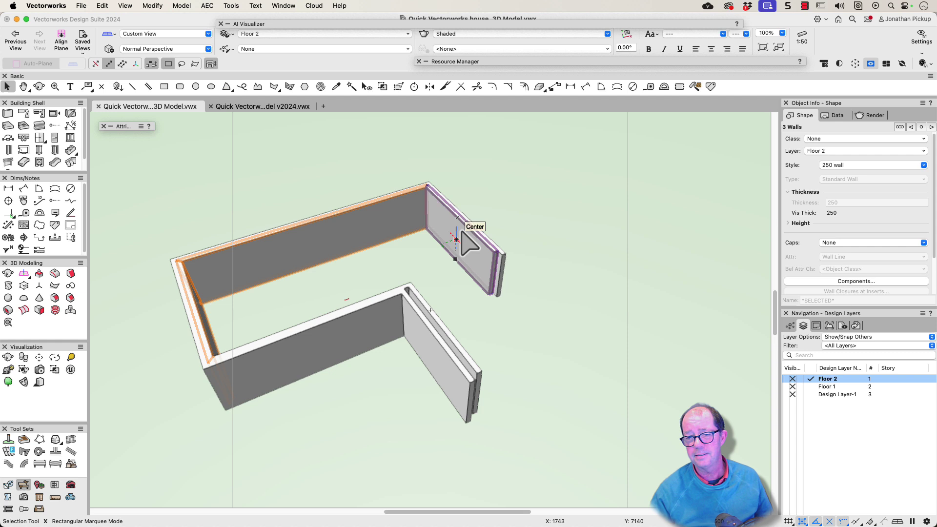
shift+click(385, 291)
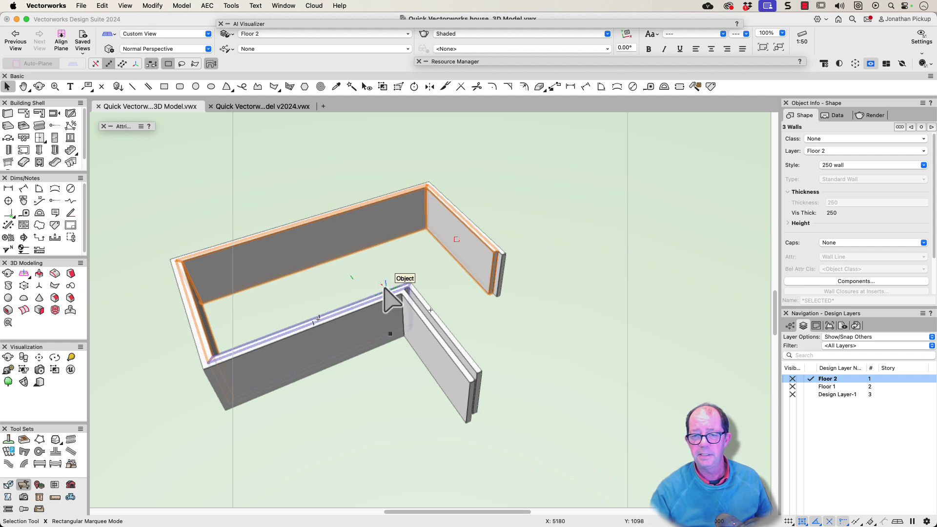
shift+click(413, 295)
click(428, 307)
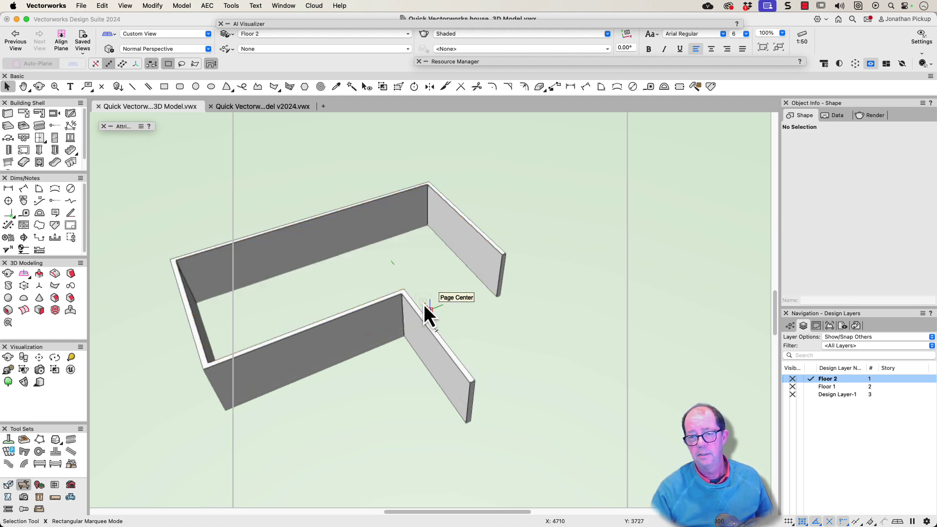
click(423, 318)
key(super+z)
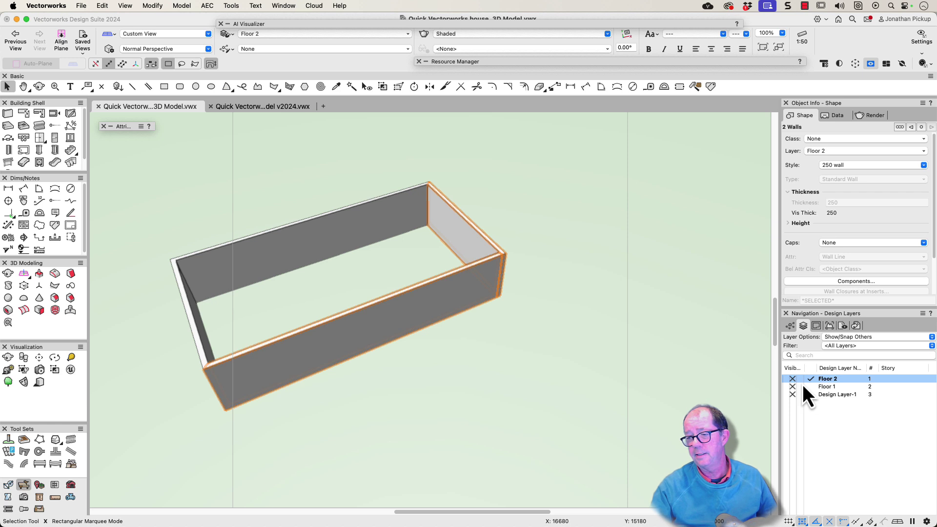
click(810, 395)
key(shift+c)
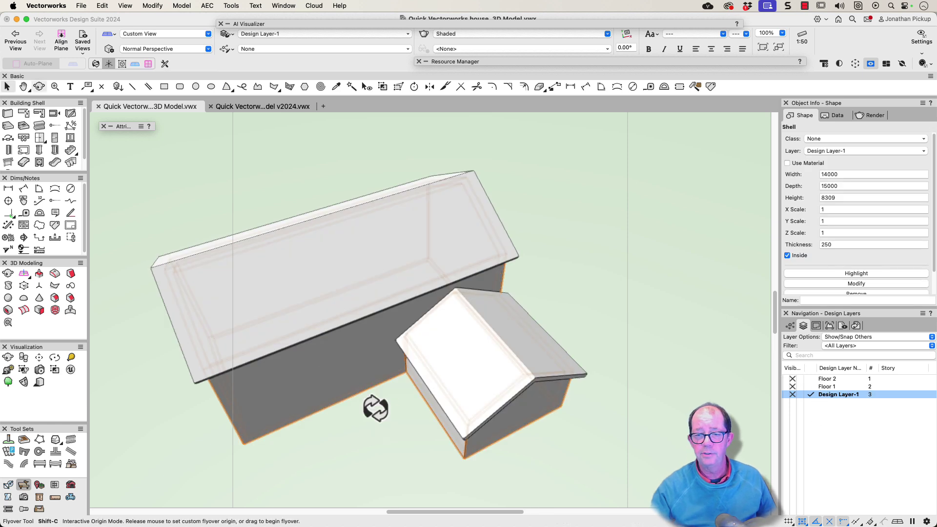
drag(376, 407, 467, 284)
key(x)
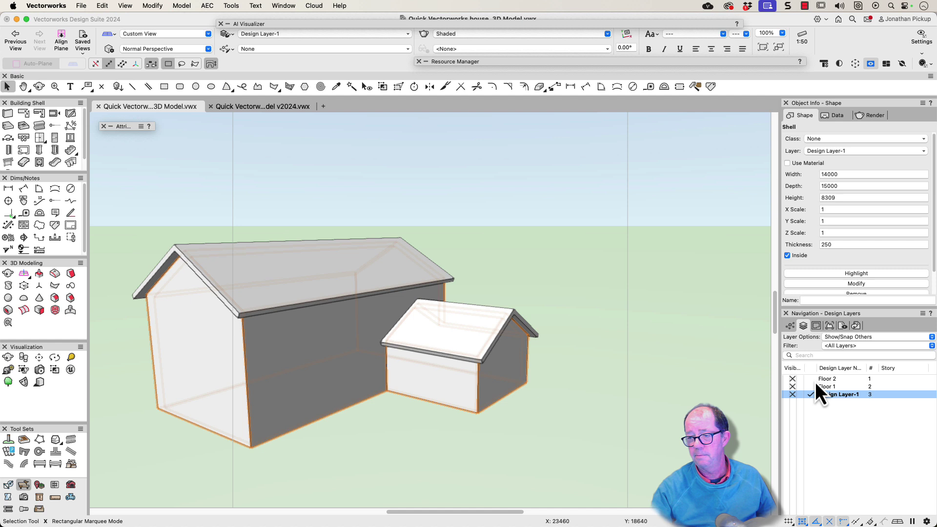
click(803, 327)
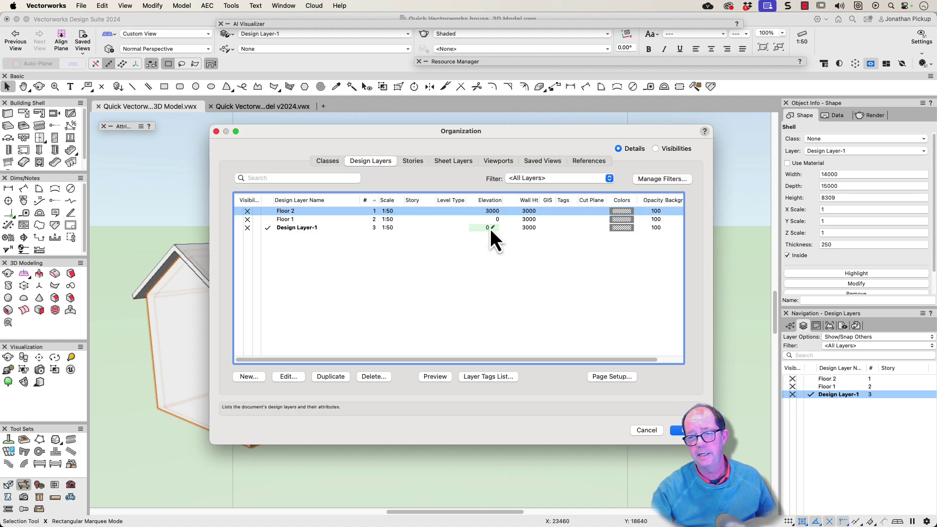
click(648, 432)
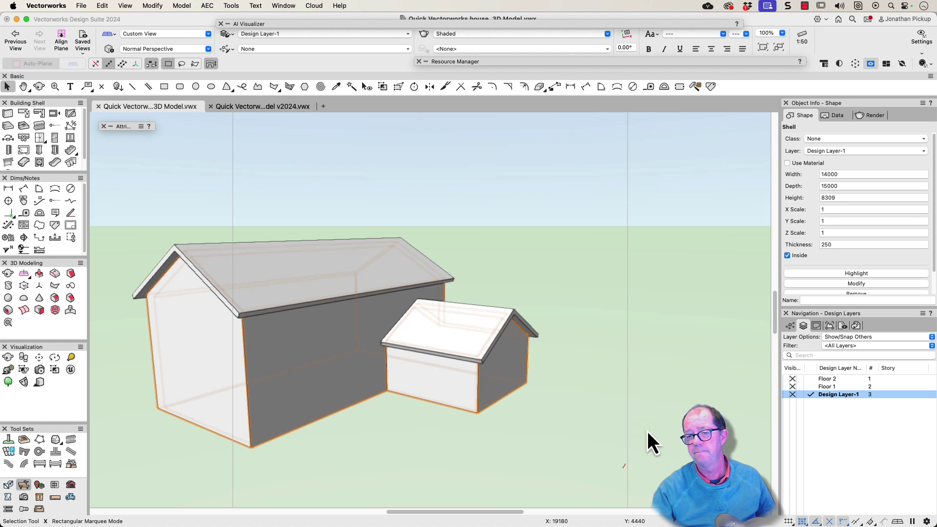
click(516, 296)
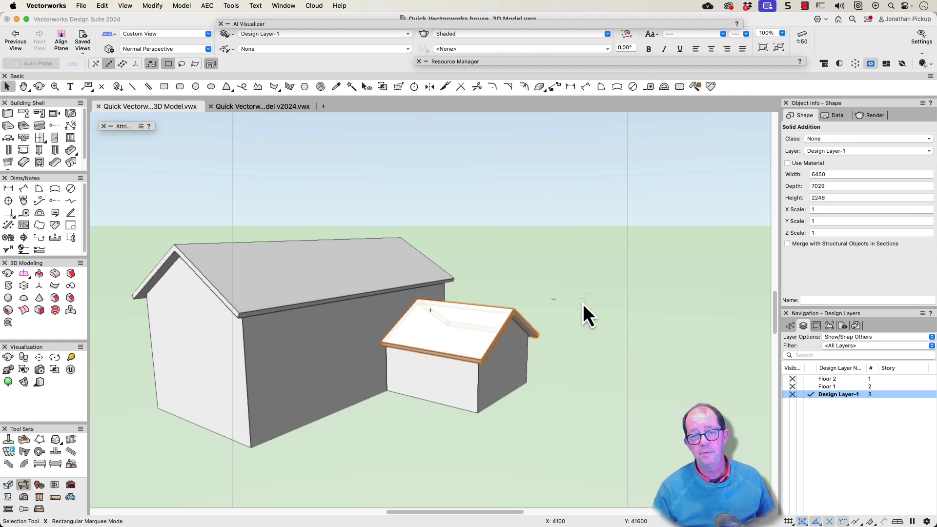
key(e)
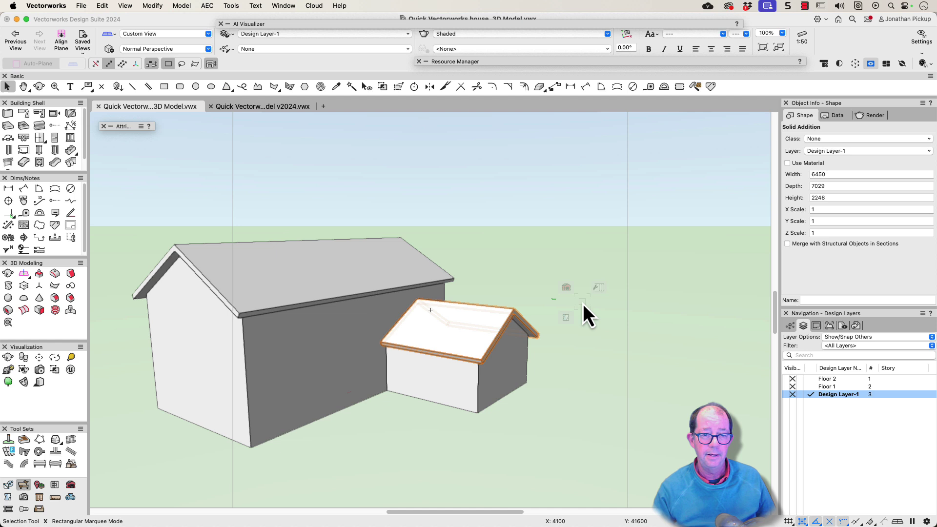